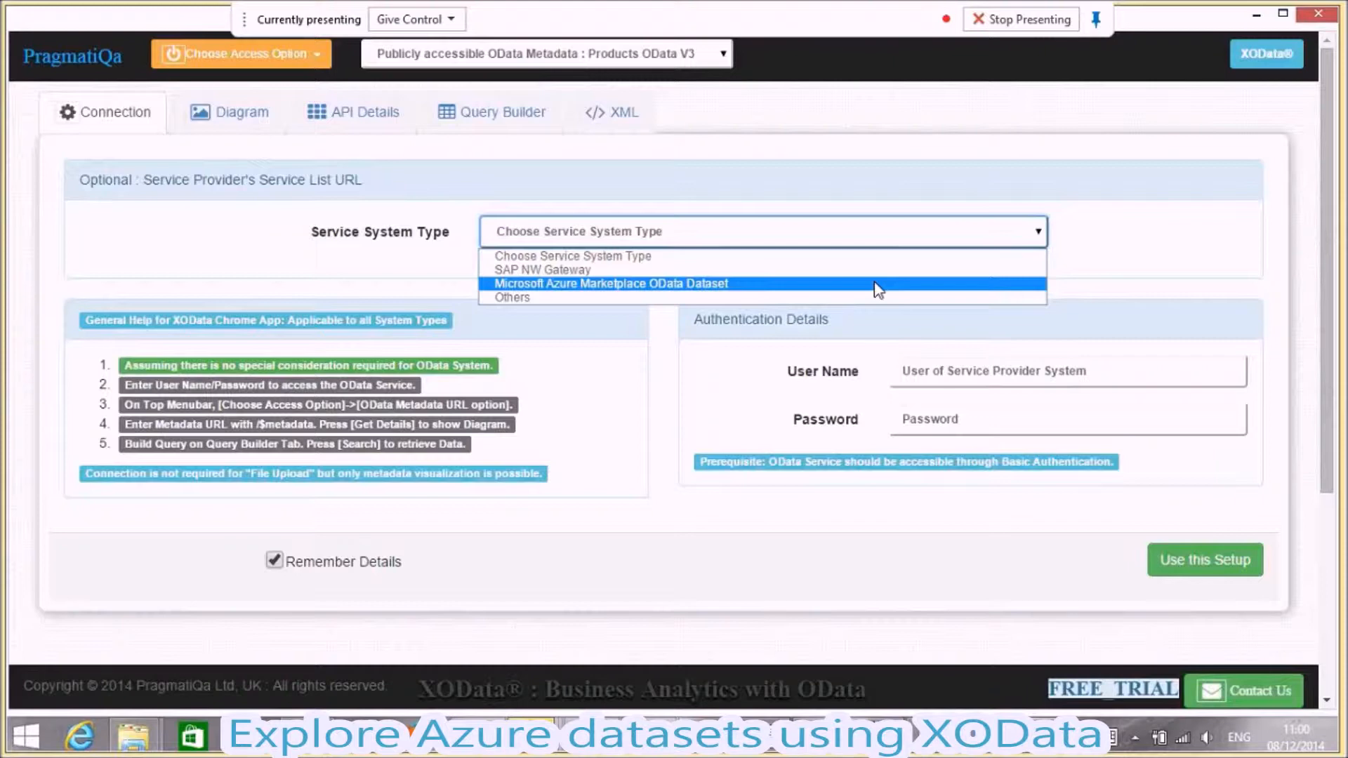
- Set up a Microsoft Azure Marketplace OData Dataset connection, entering the Azure primary account key as the password with details remembered
click(877, 284)
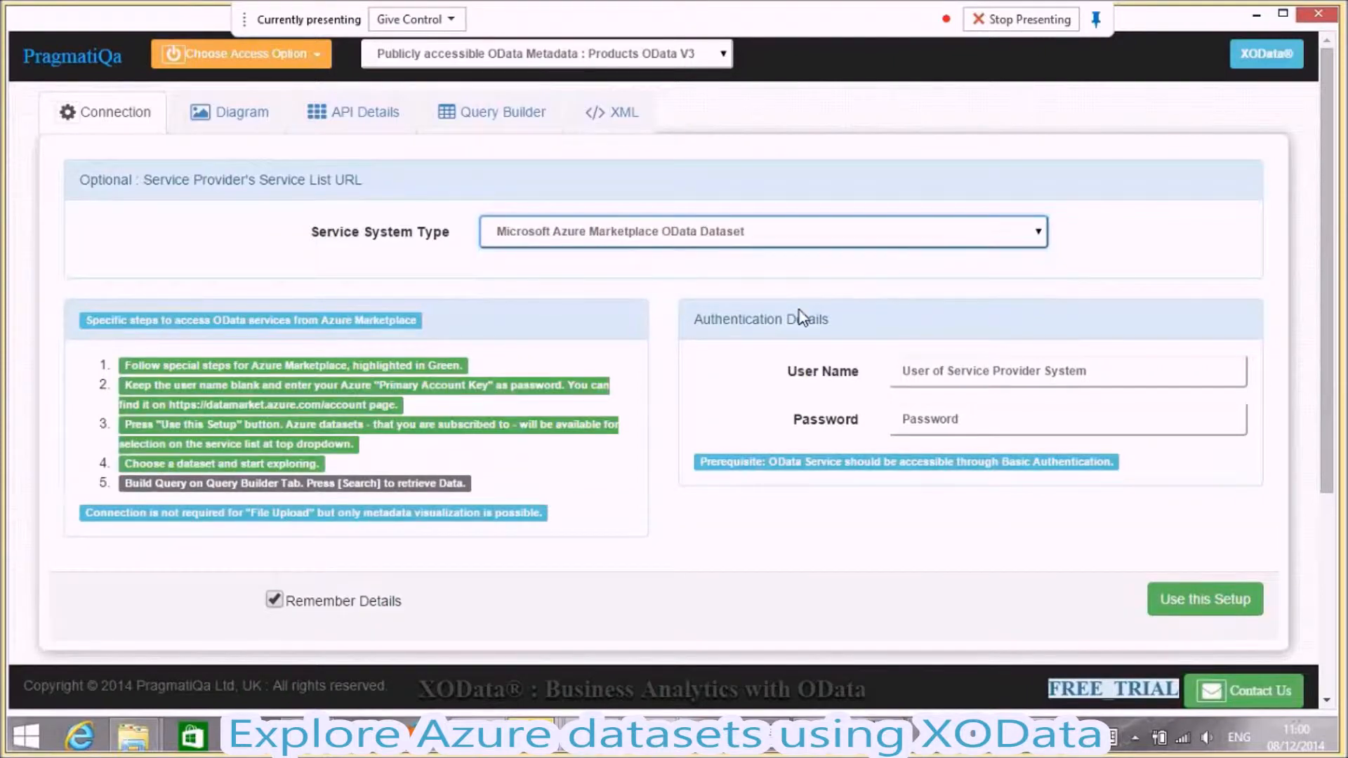
drag(76, 317, 496, 484)
click(544, 490)
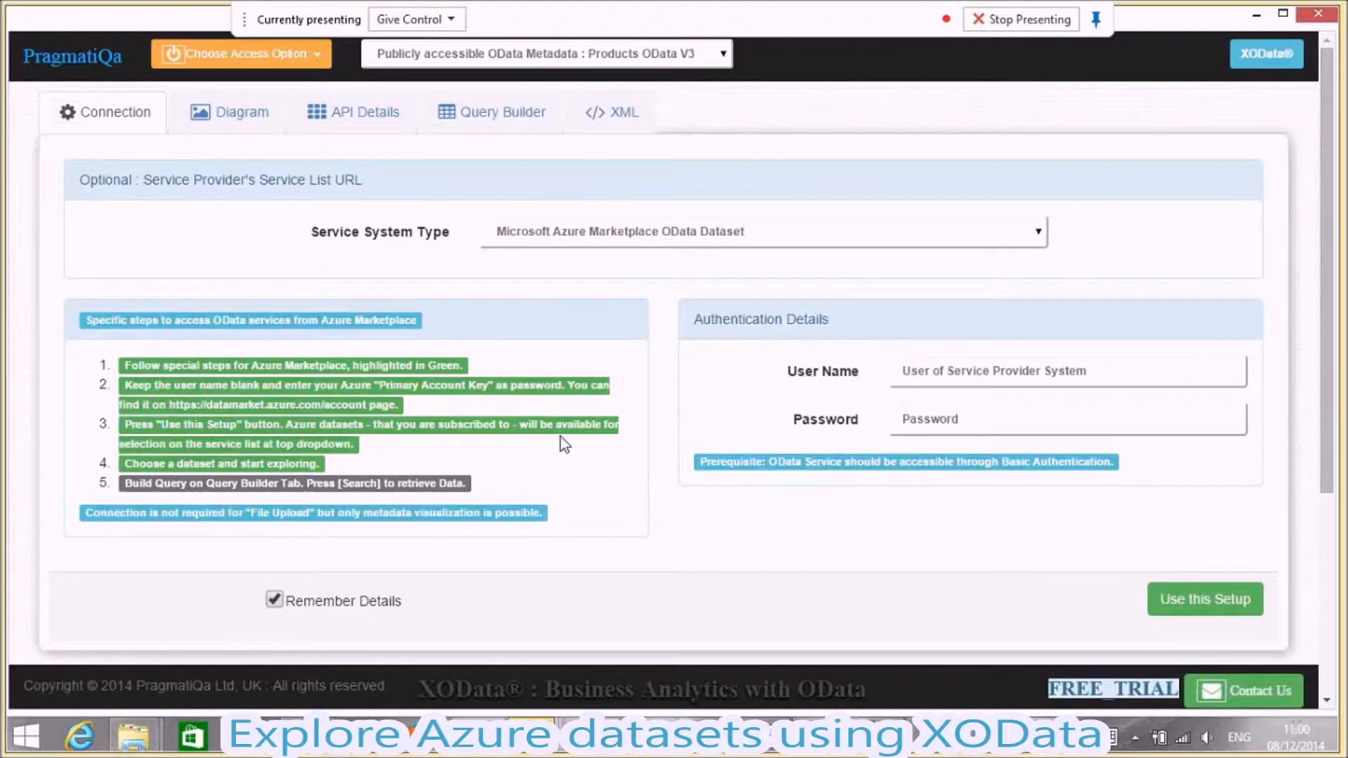
click(914, 419)
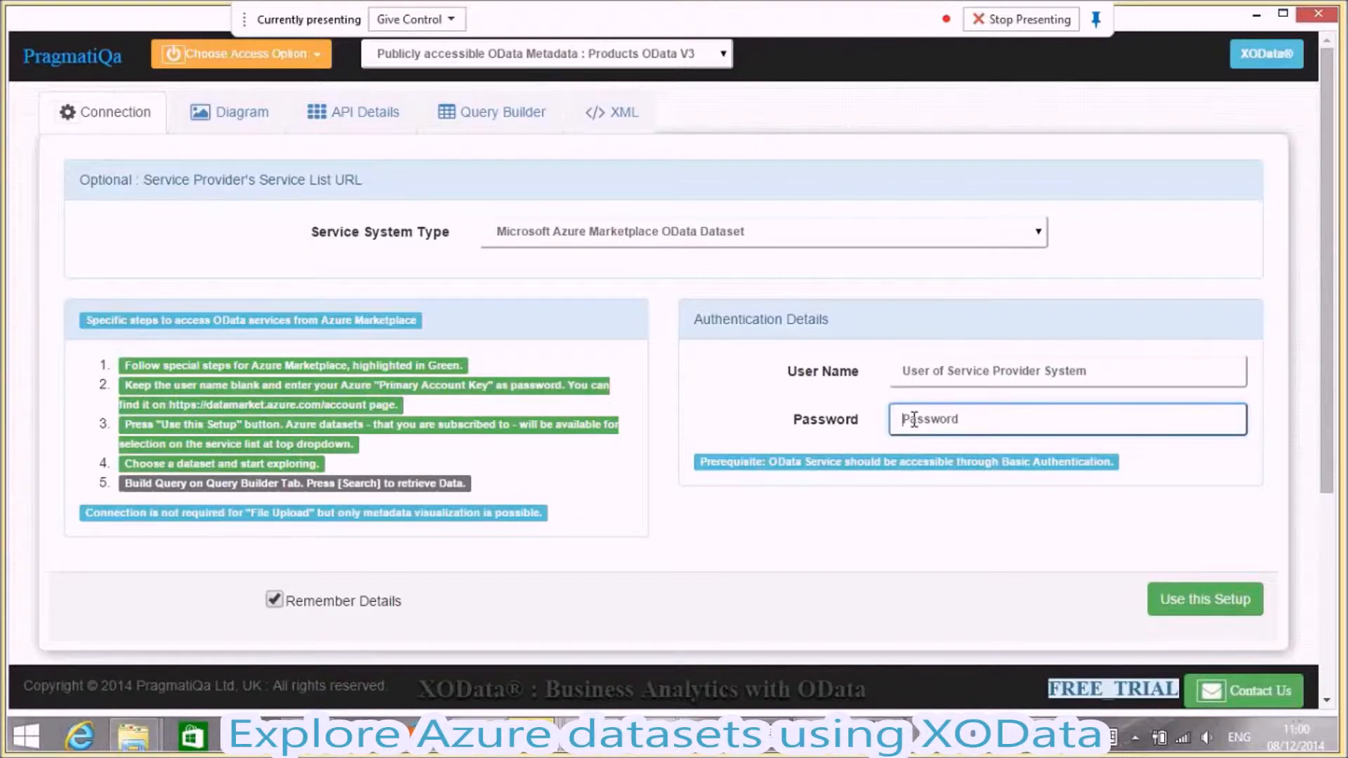
key(ctrl+v)
click(1188, 602)
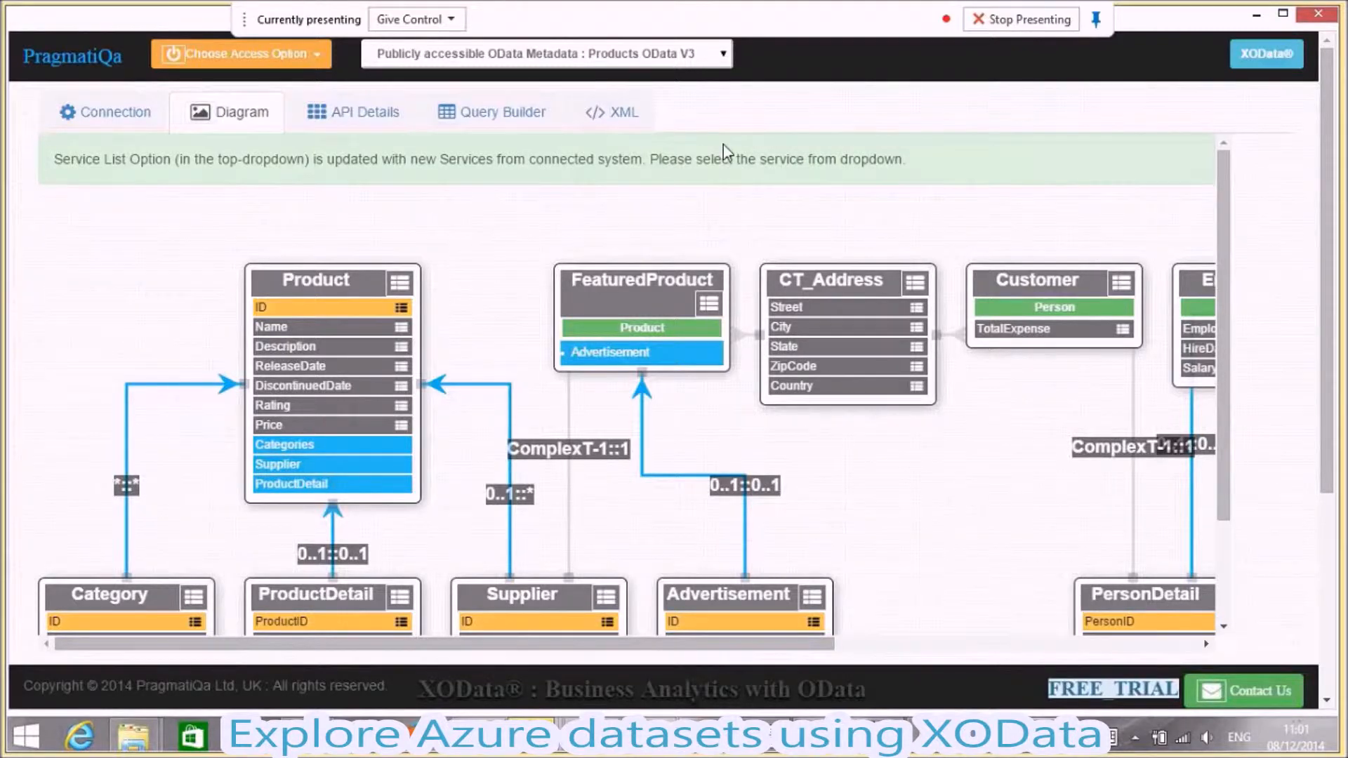
- Load the Azure London Borough Profiles service and display its entities' API details
click(723, 53)
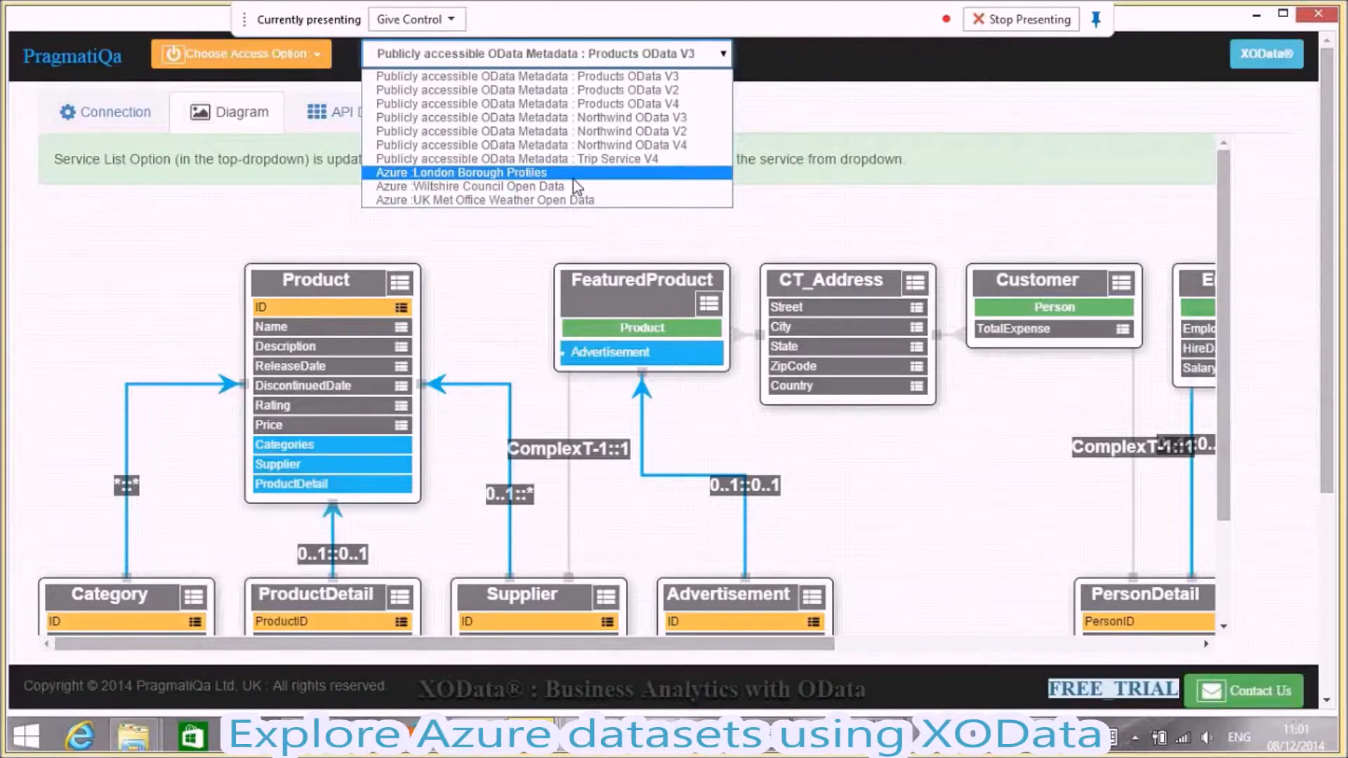
click(572, 179)
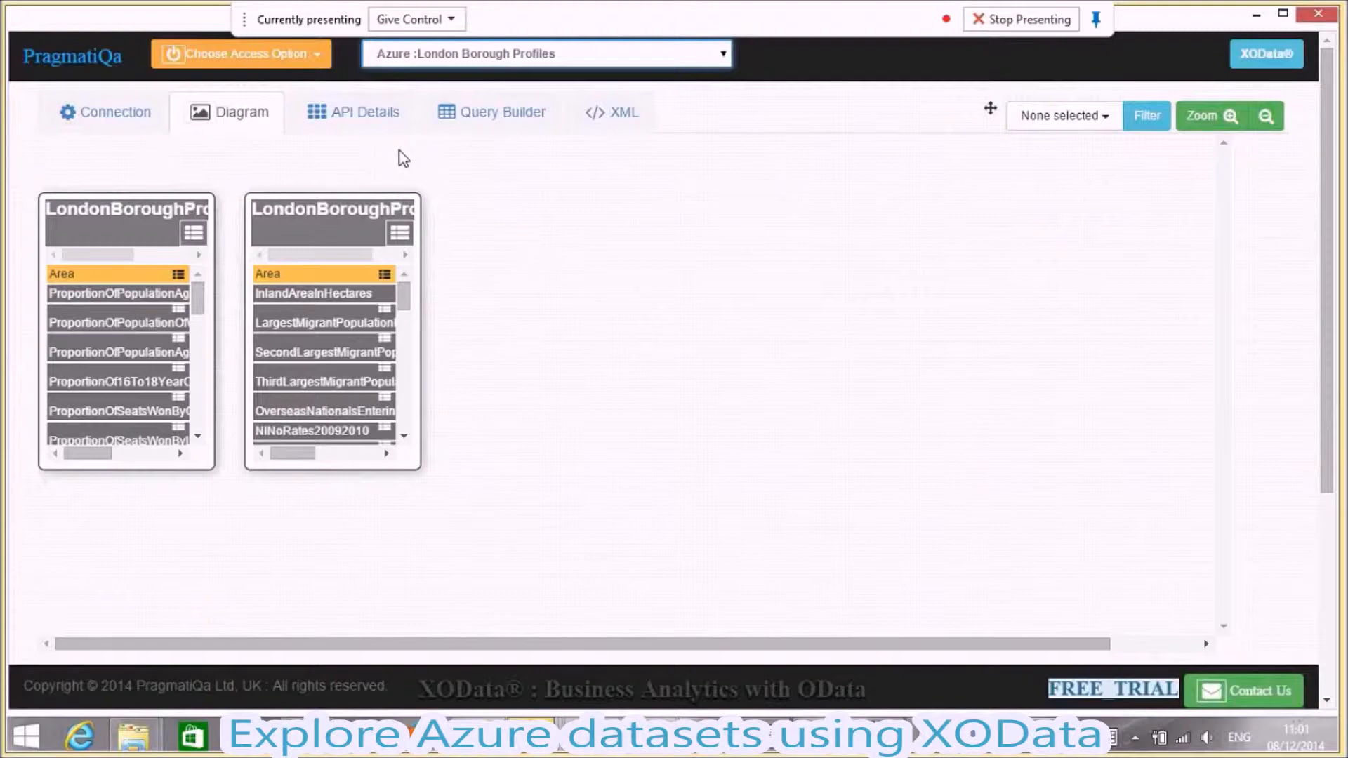
click(405, 230)
click(365, 112)
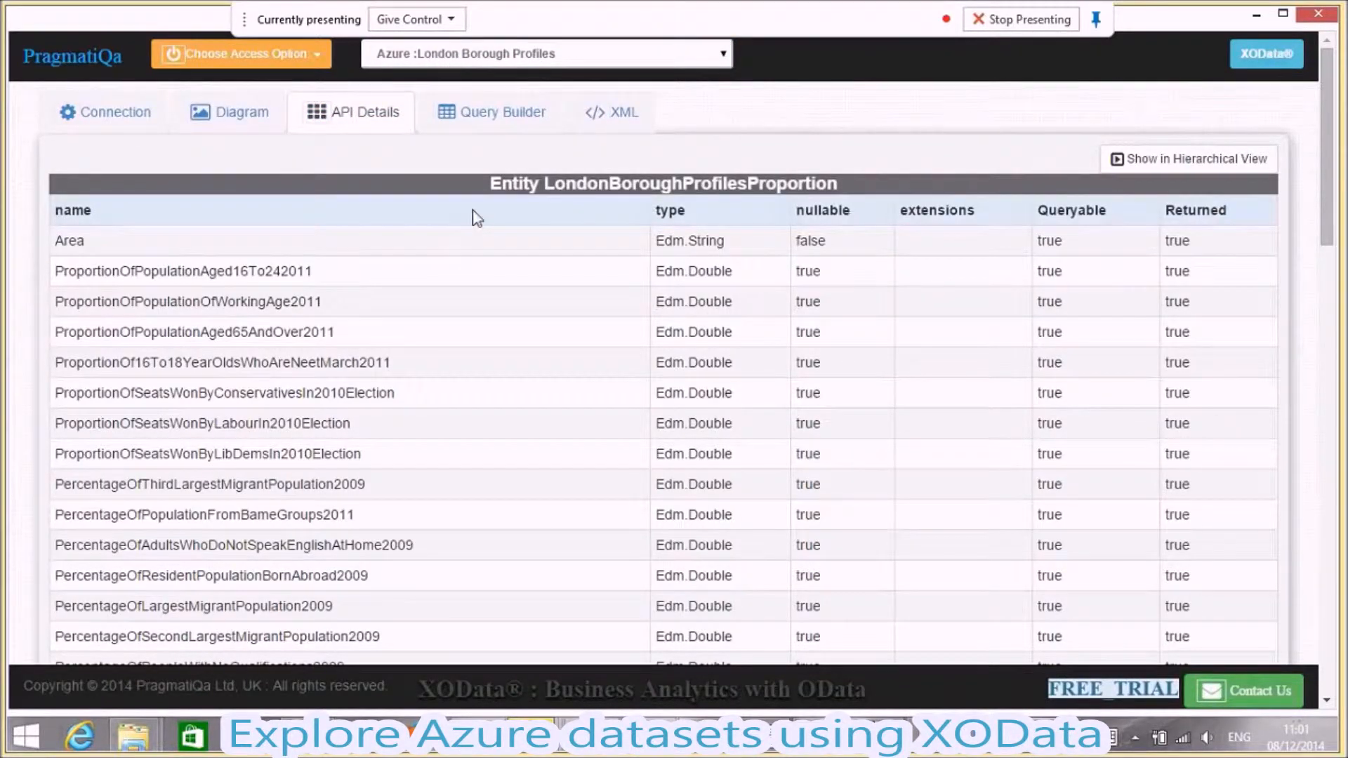
- Start a query in the Query Builder on the LondonBoroughProfiles entity
click(495, 134)
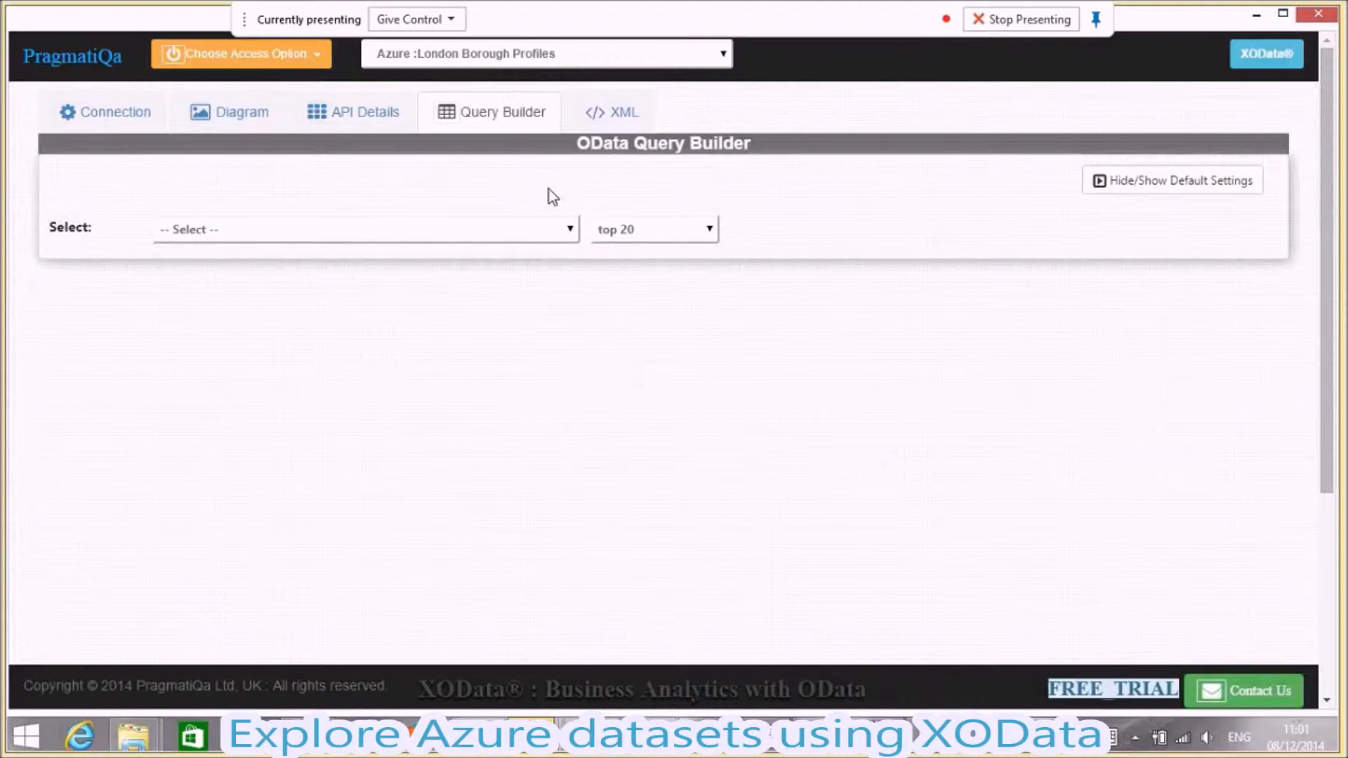
click(565, 228)
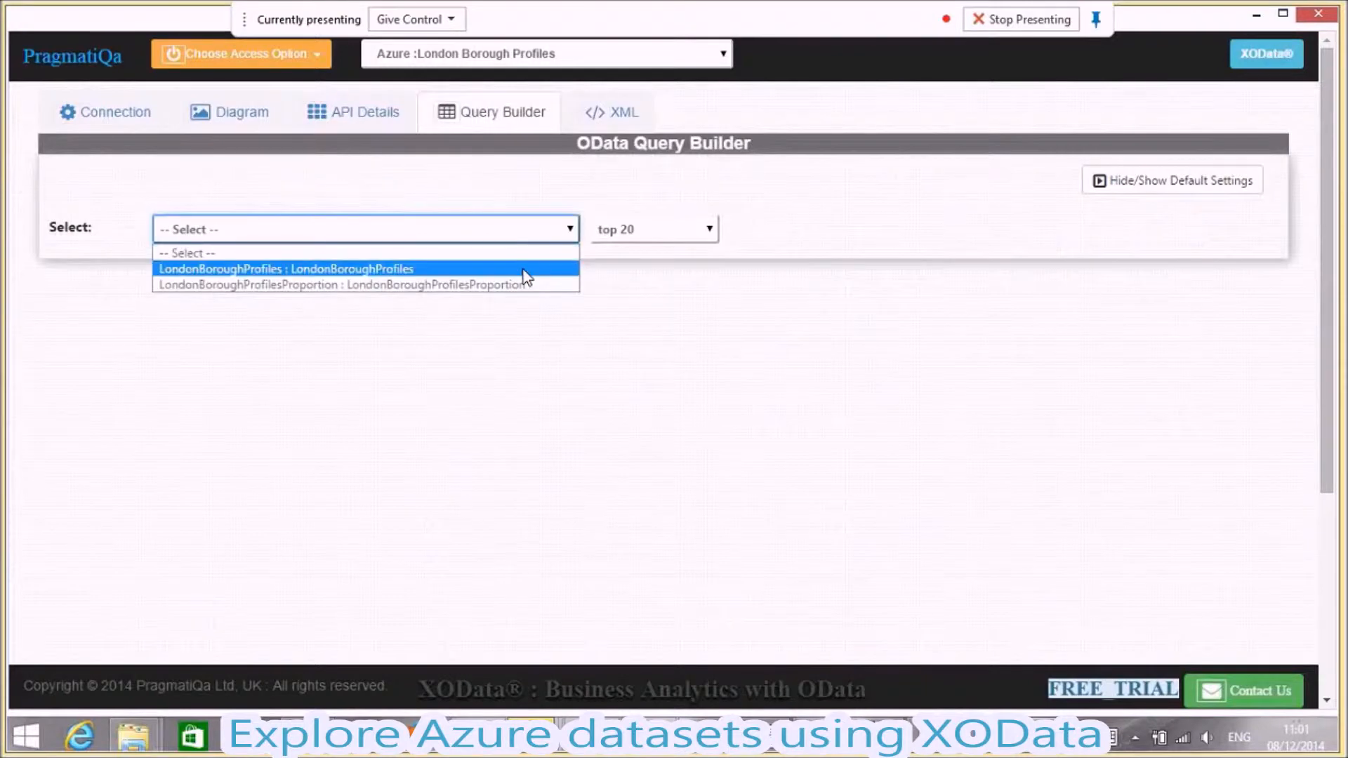
click(520, 271)
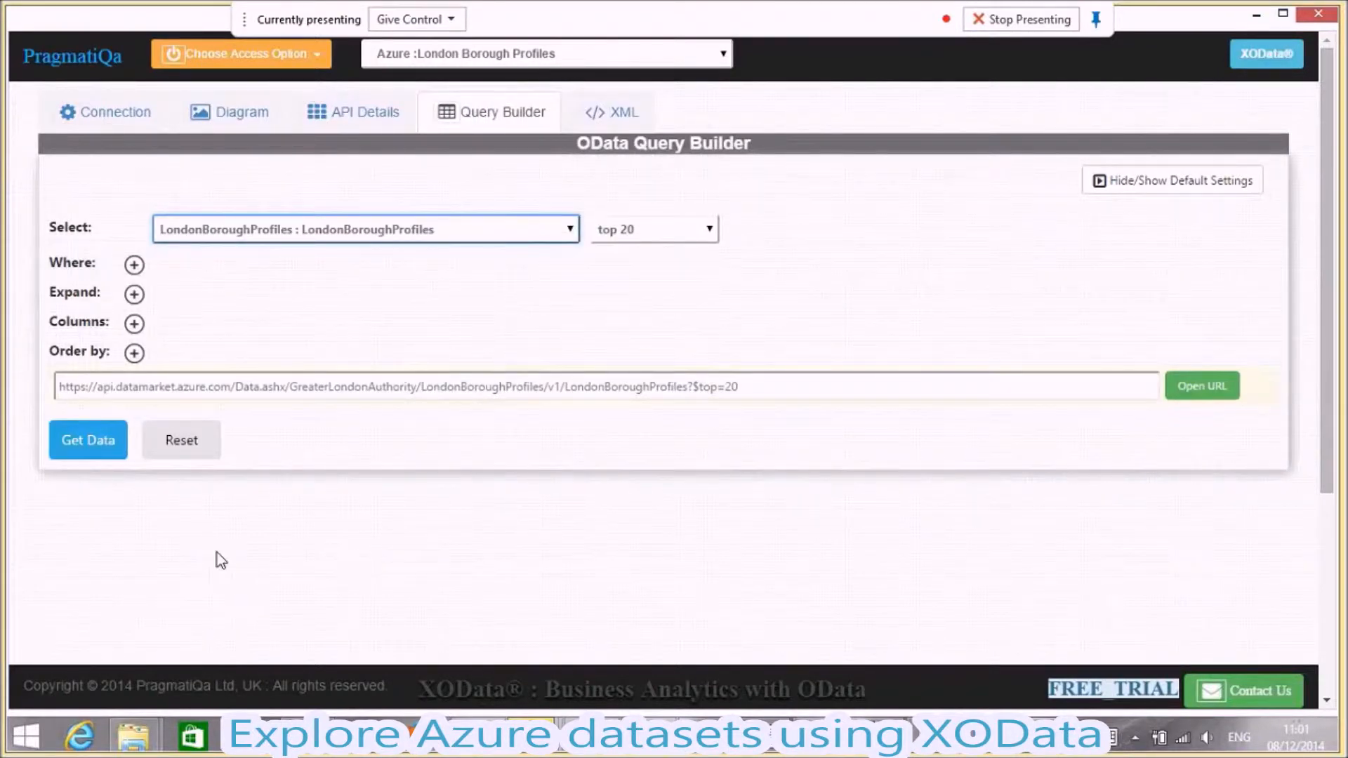
click(140, 267)
click(397, 275)
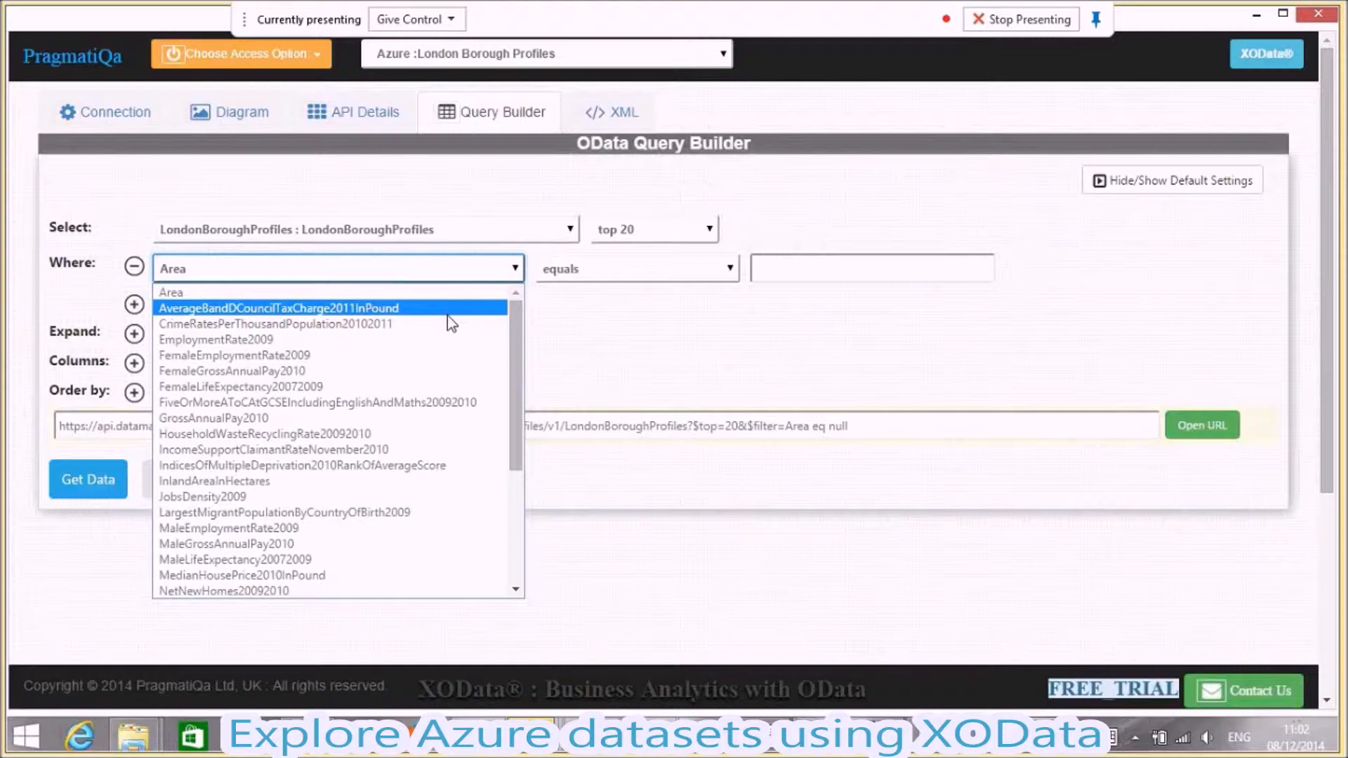
click(133, 273)
click(133, 270)
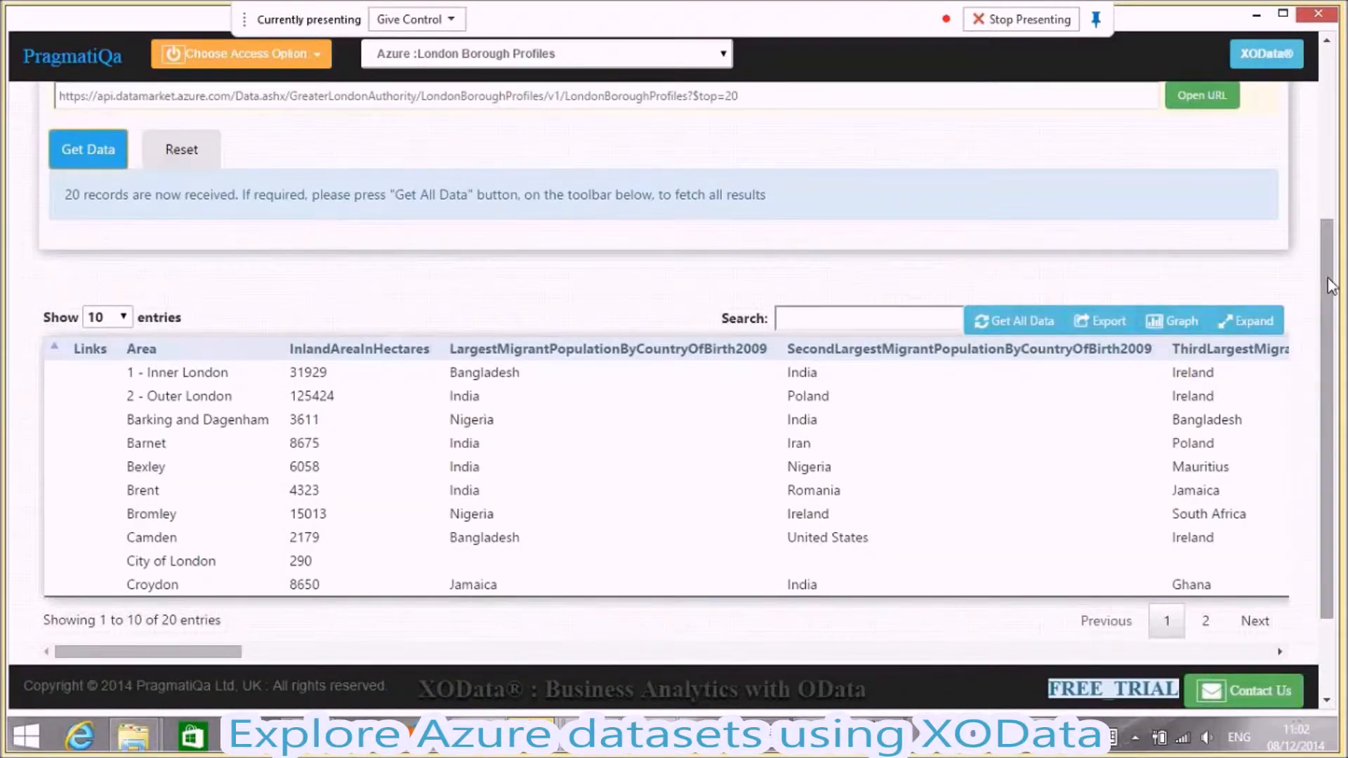
- Fetch all data for the LondonBoroughProfiles query, keeping the top 20 record option
drag(1330, 285, 1317, 200)
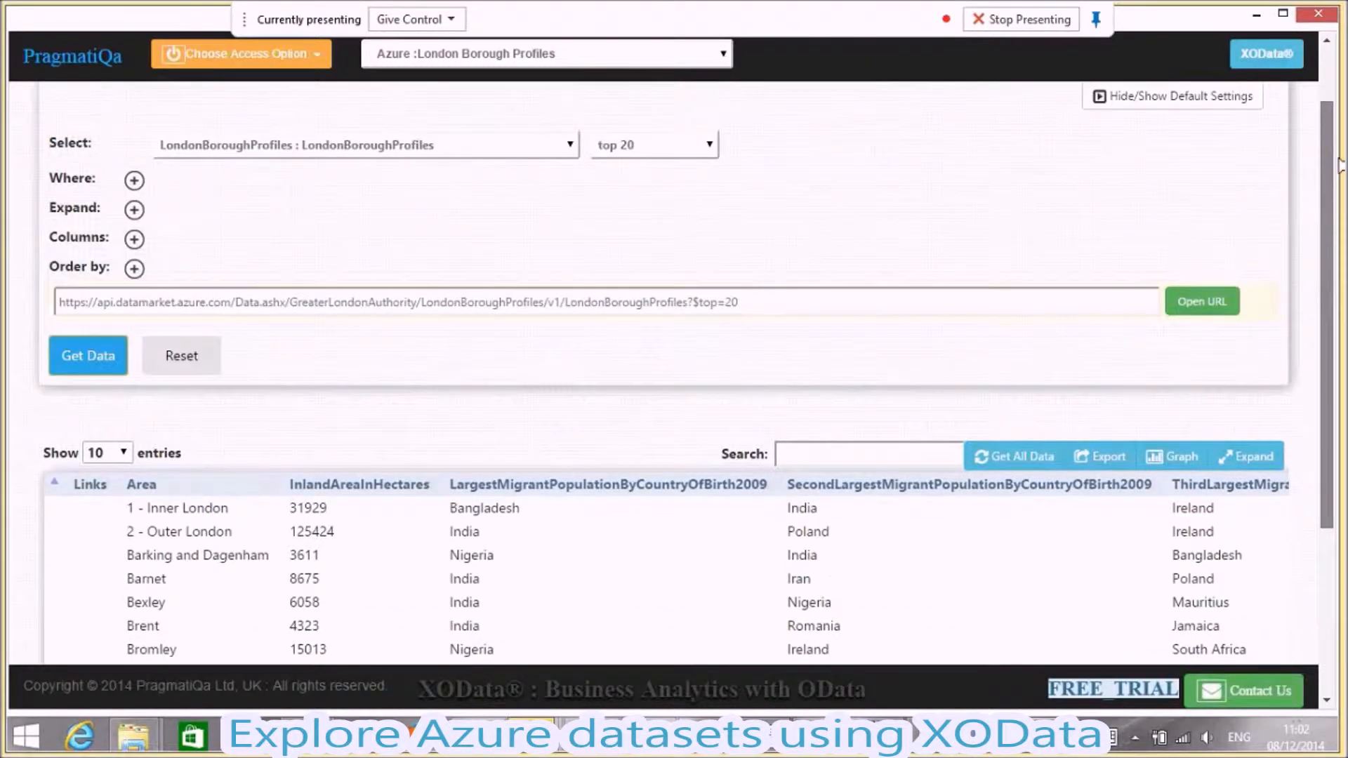
click(713, 150)
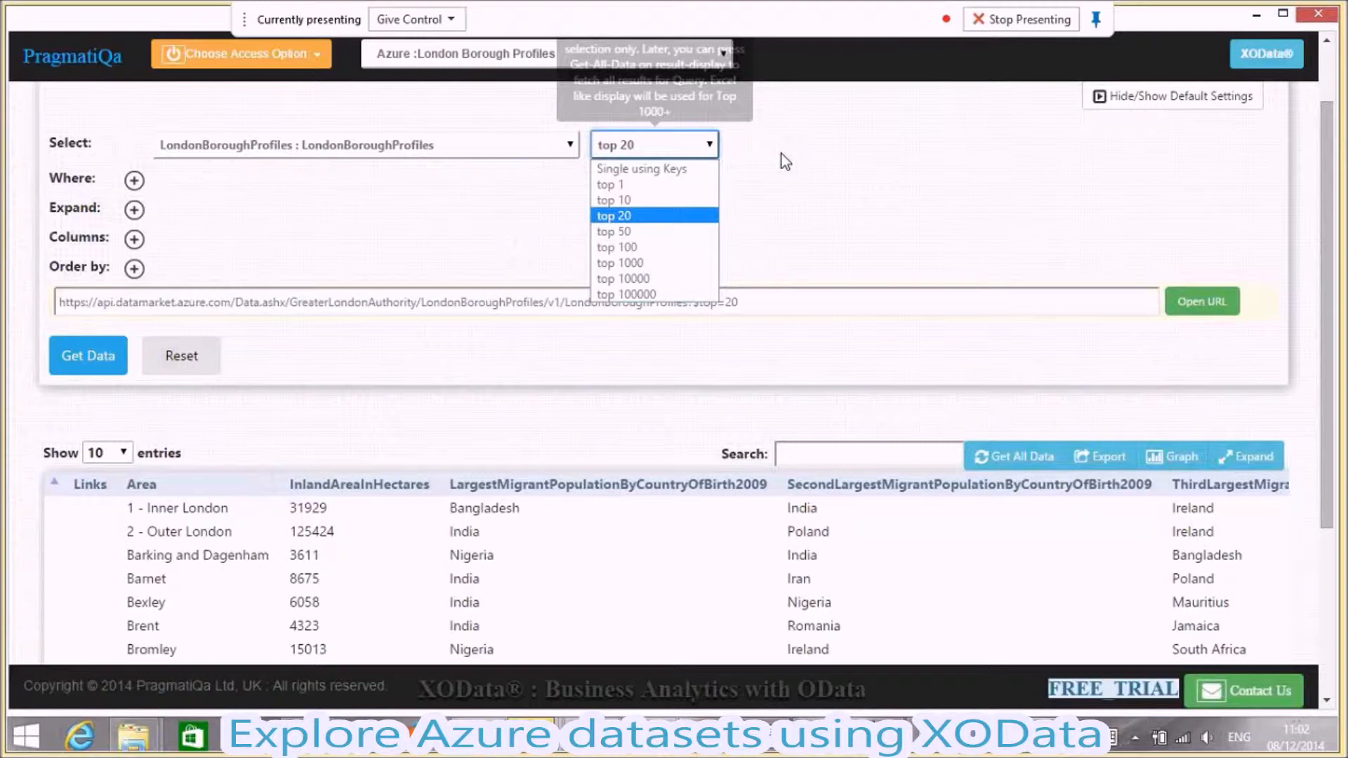
drag(1327, 241, 1328, 249)
scroll(1037, 319, down, 3)
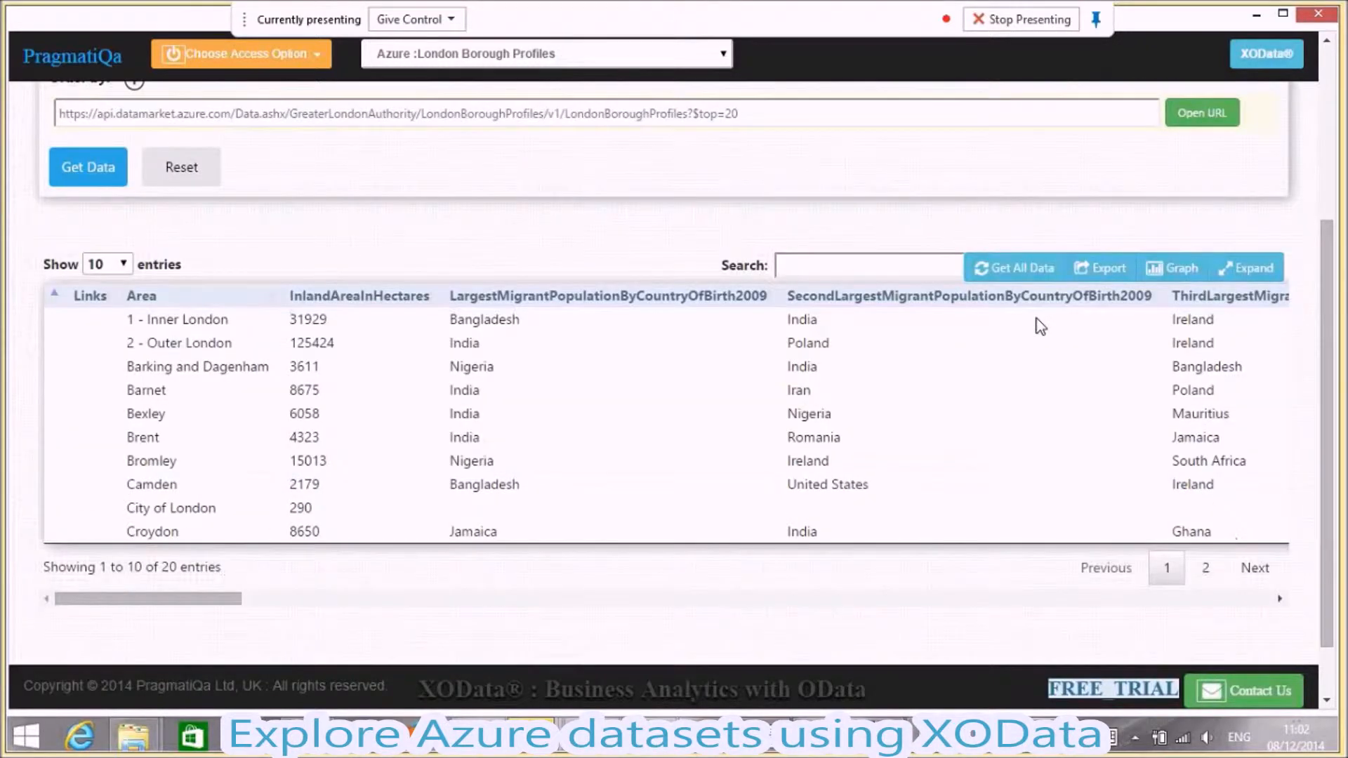
click(1021, 269)
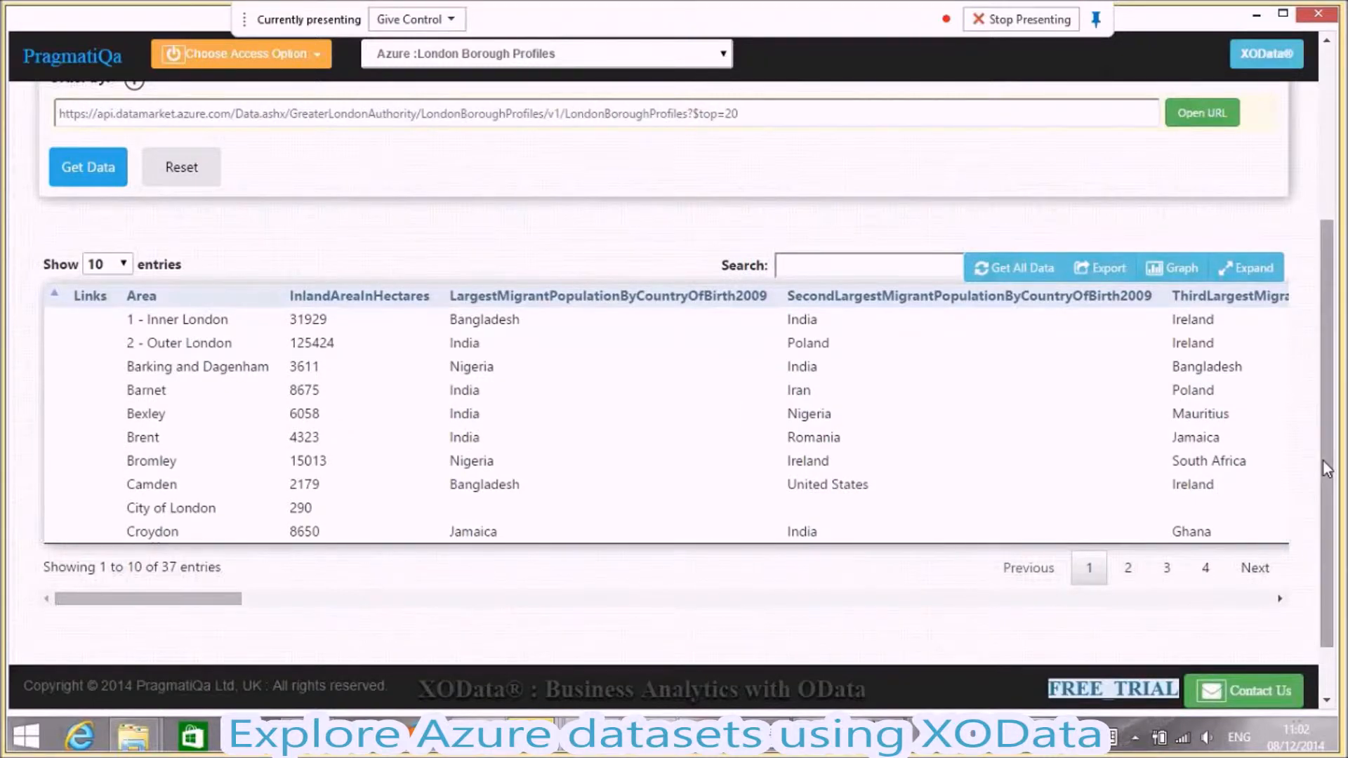
- Generate a graph from the fetched LondonBoroughProfiles results
drag(1326, 469, 1327, 419)
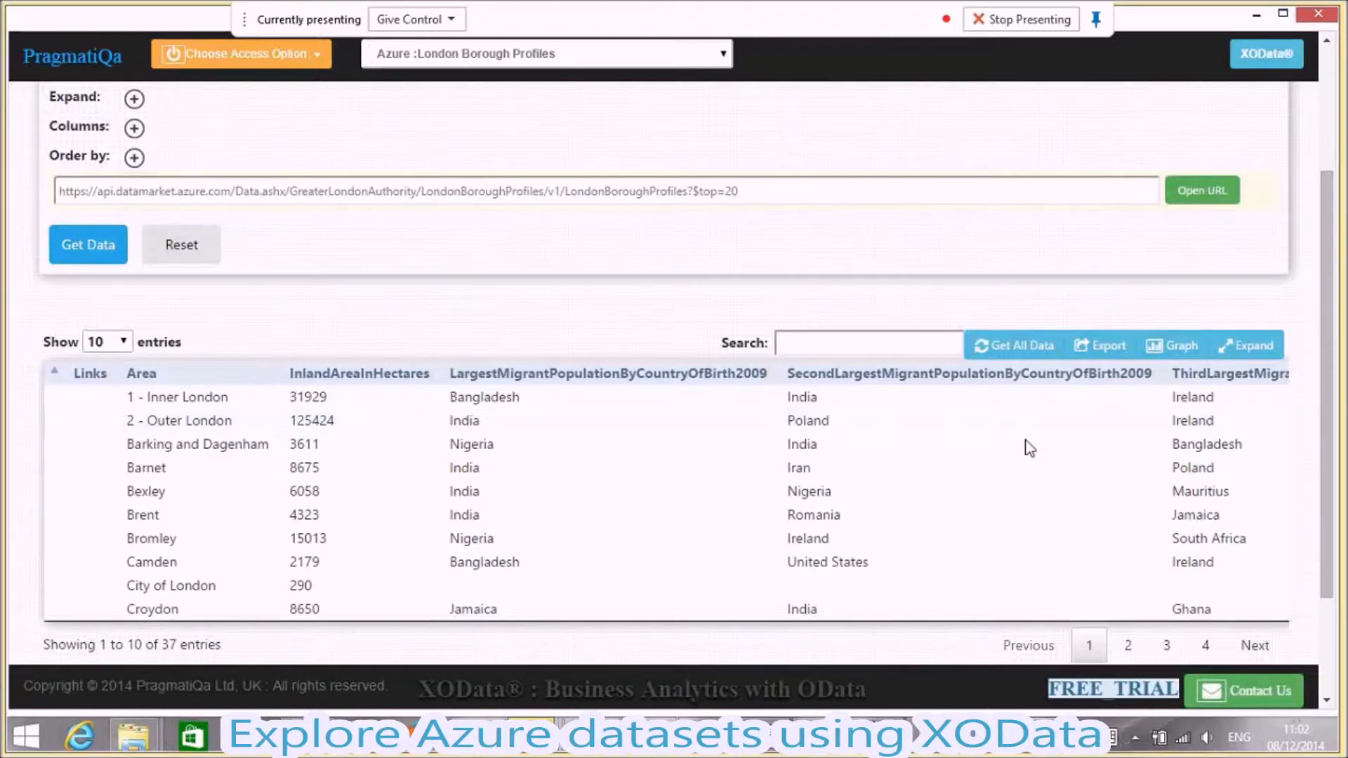
drag(1328, 435, 1329, 411)
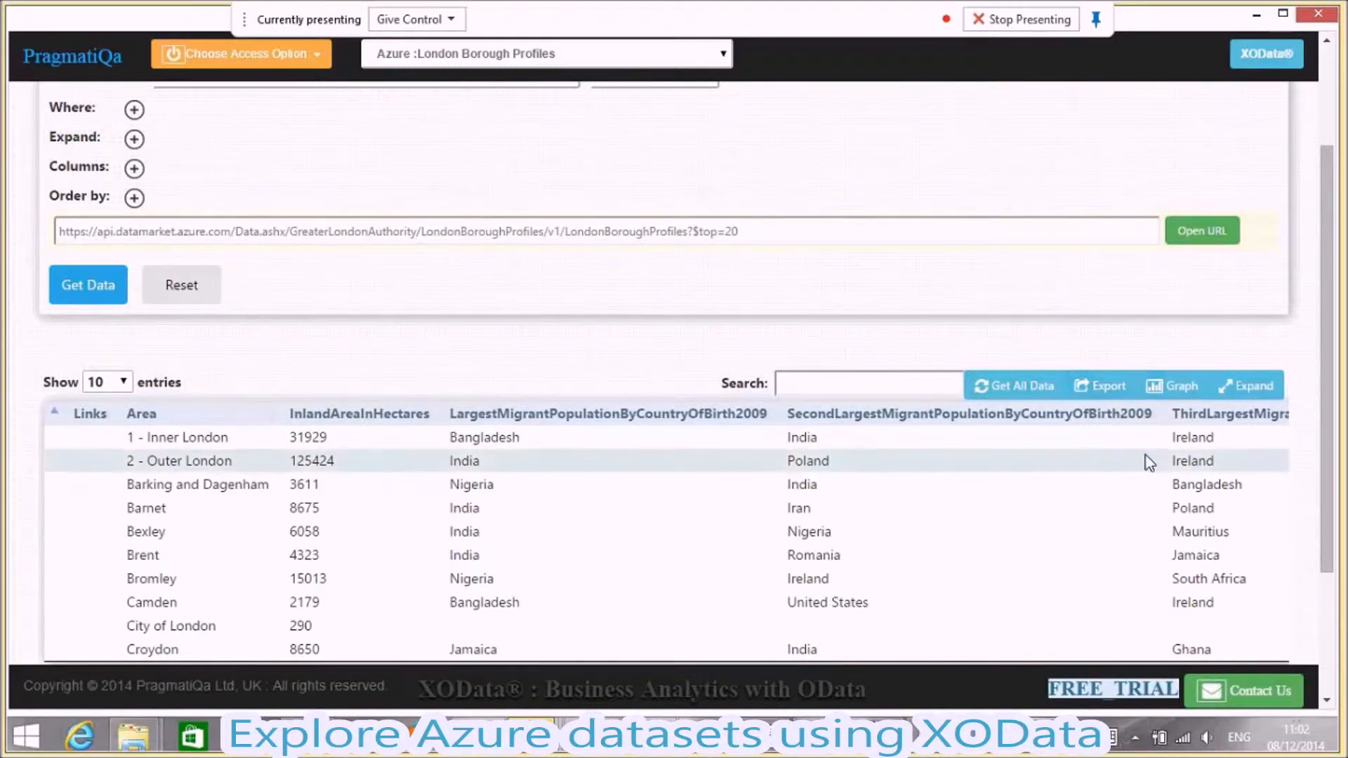
click(1170, 393)
scroll(1324, 350, down, 4)
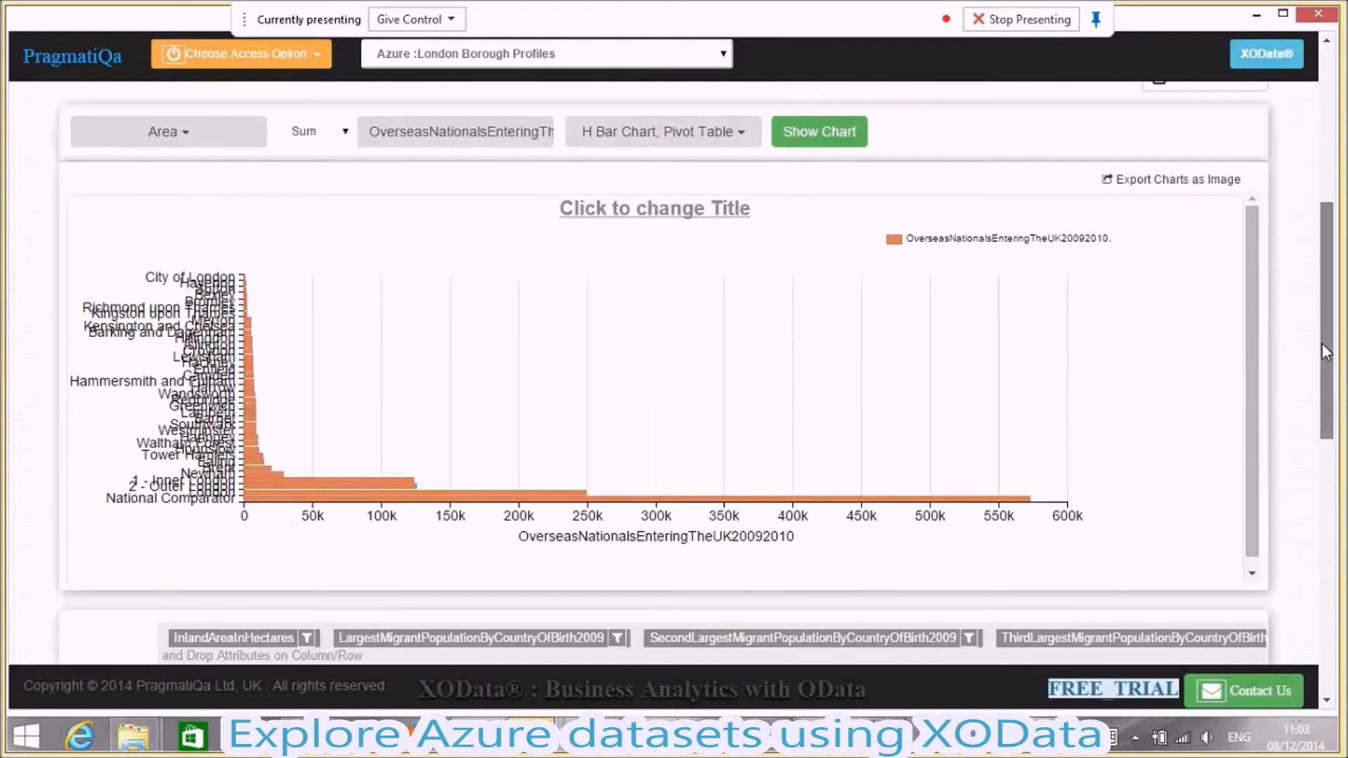
drag(1324, 350, 1323, 344)
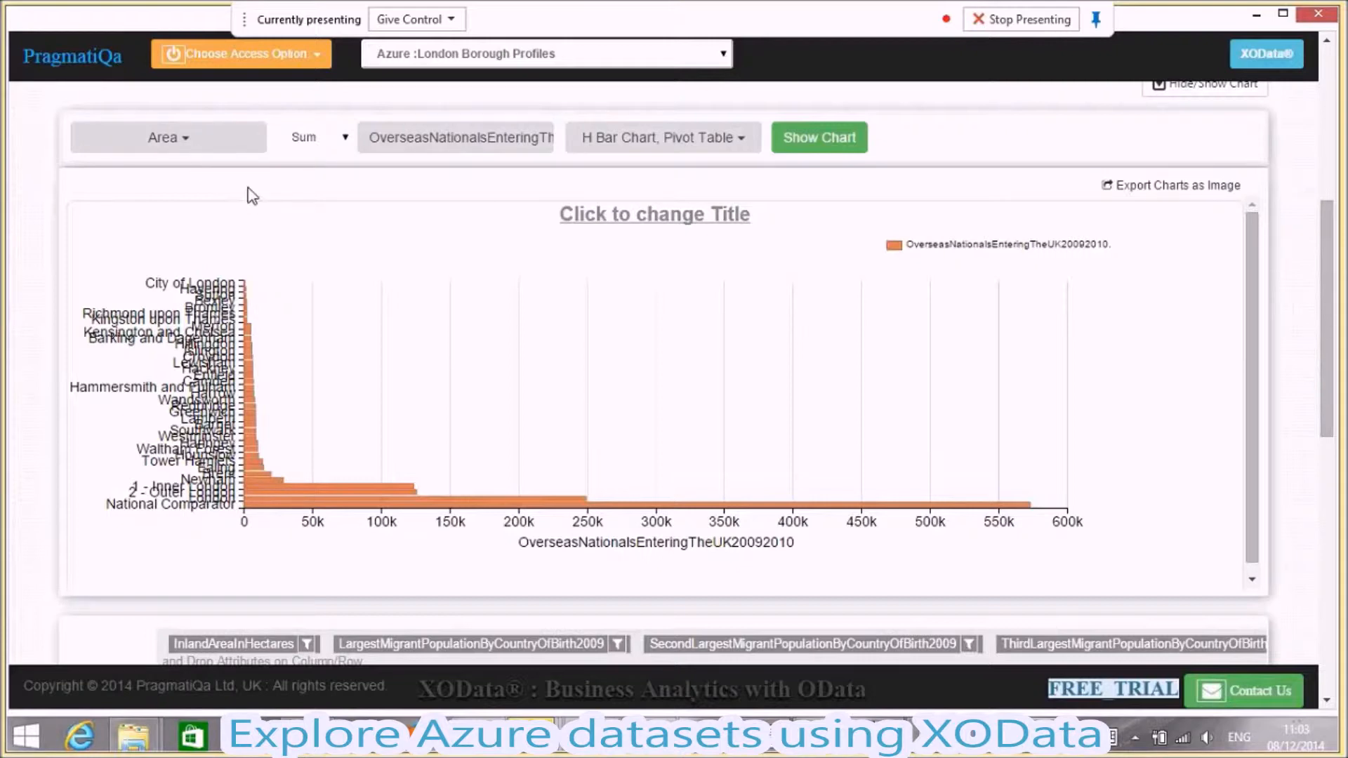
- Replace the H Bar Chart with a Bar Chart, keep the Pivot Table, and redraw the chart
click(531, 149)
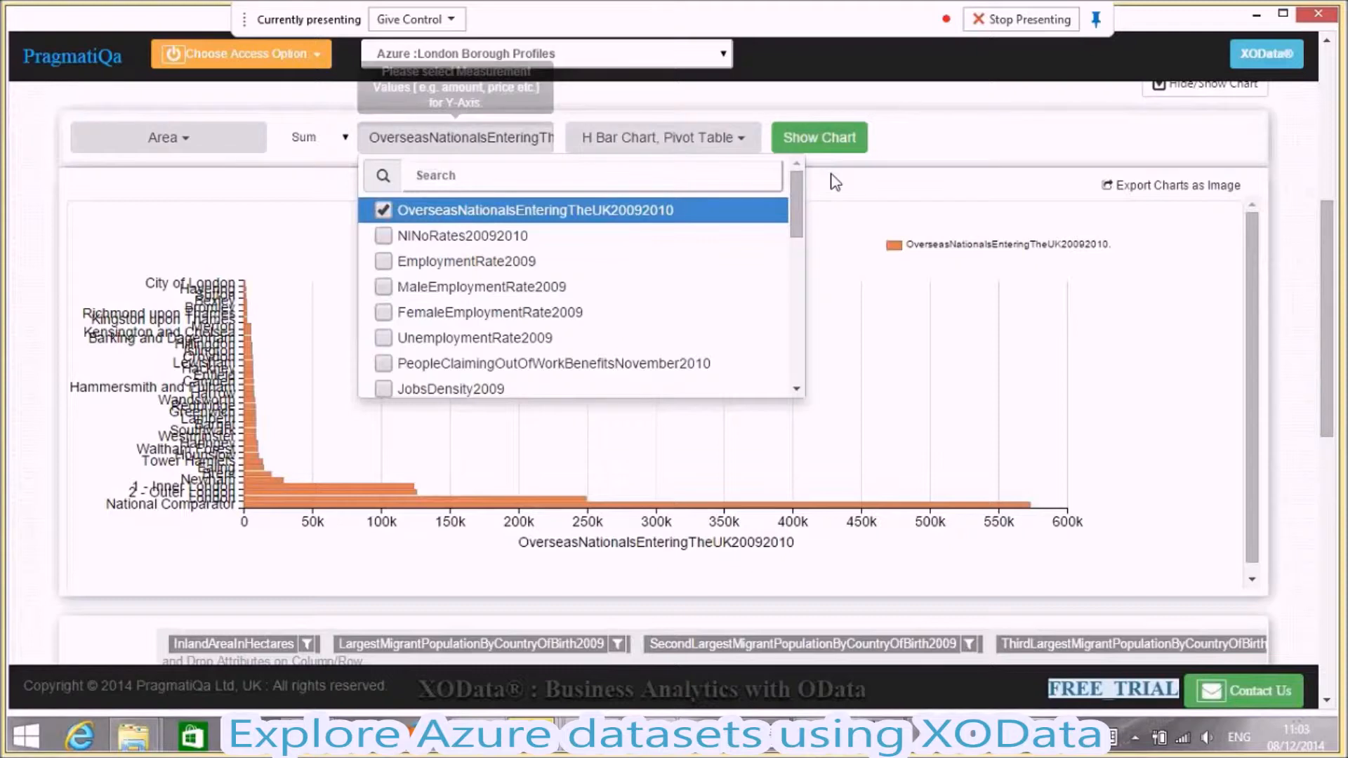
click(888, 188)
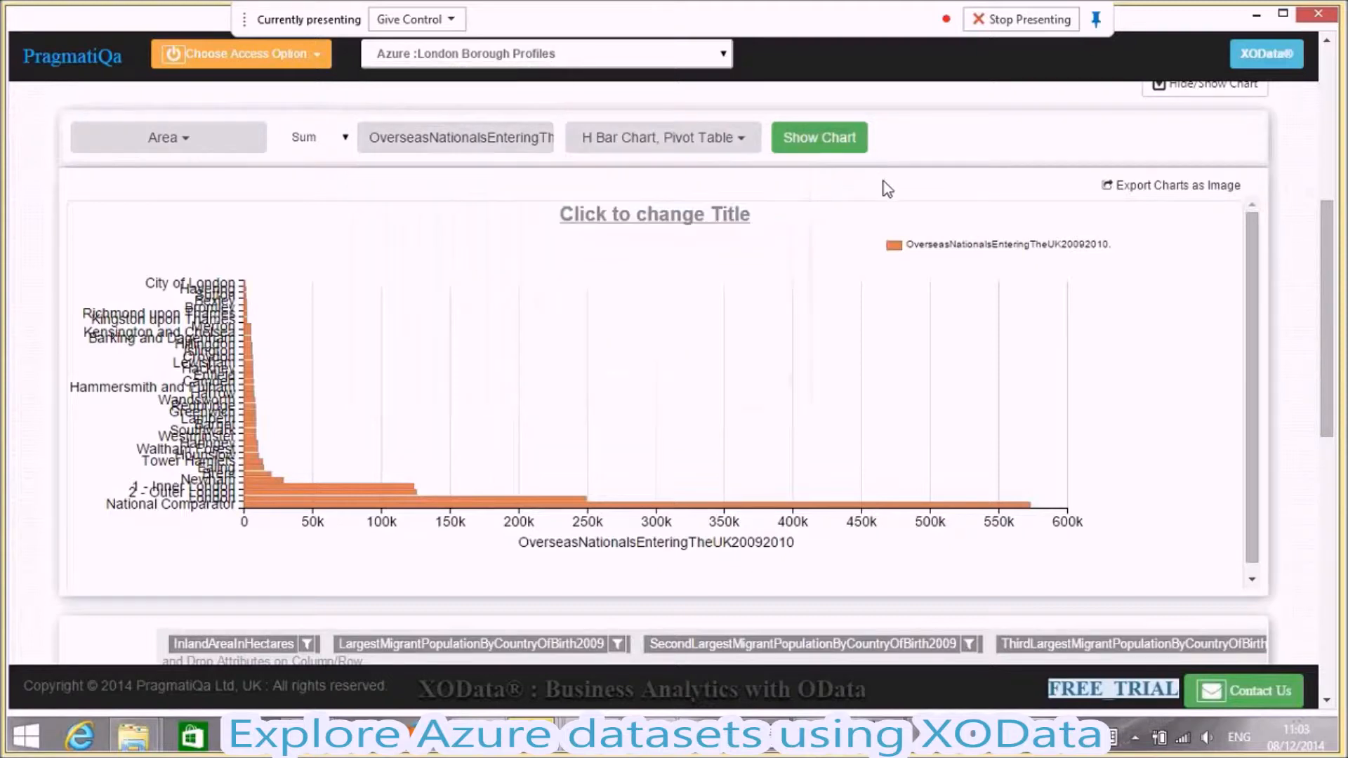
click(732, 146)
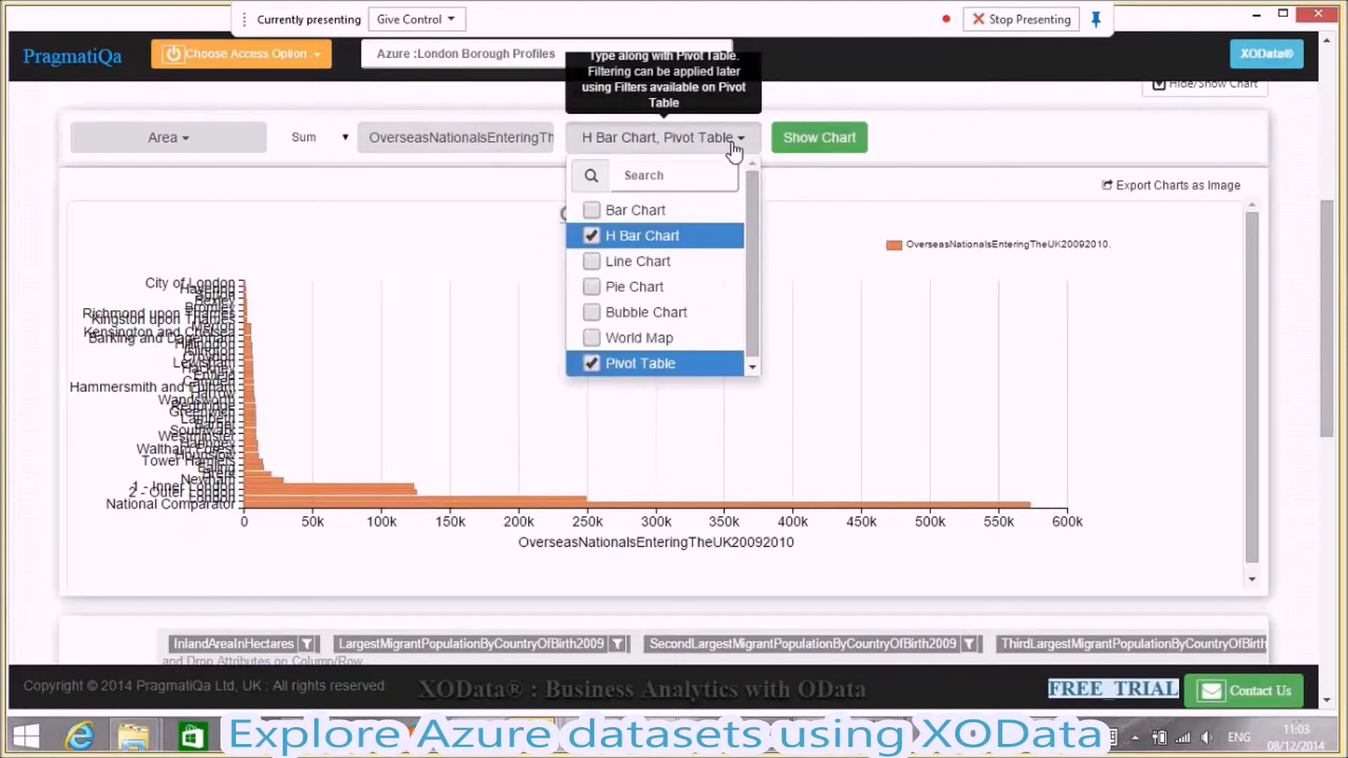
click(591, 212)
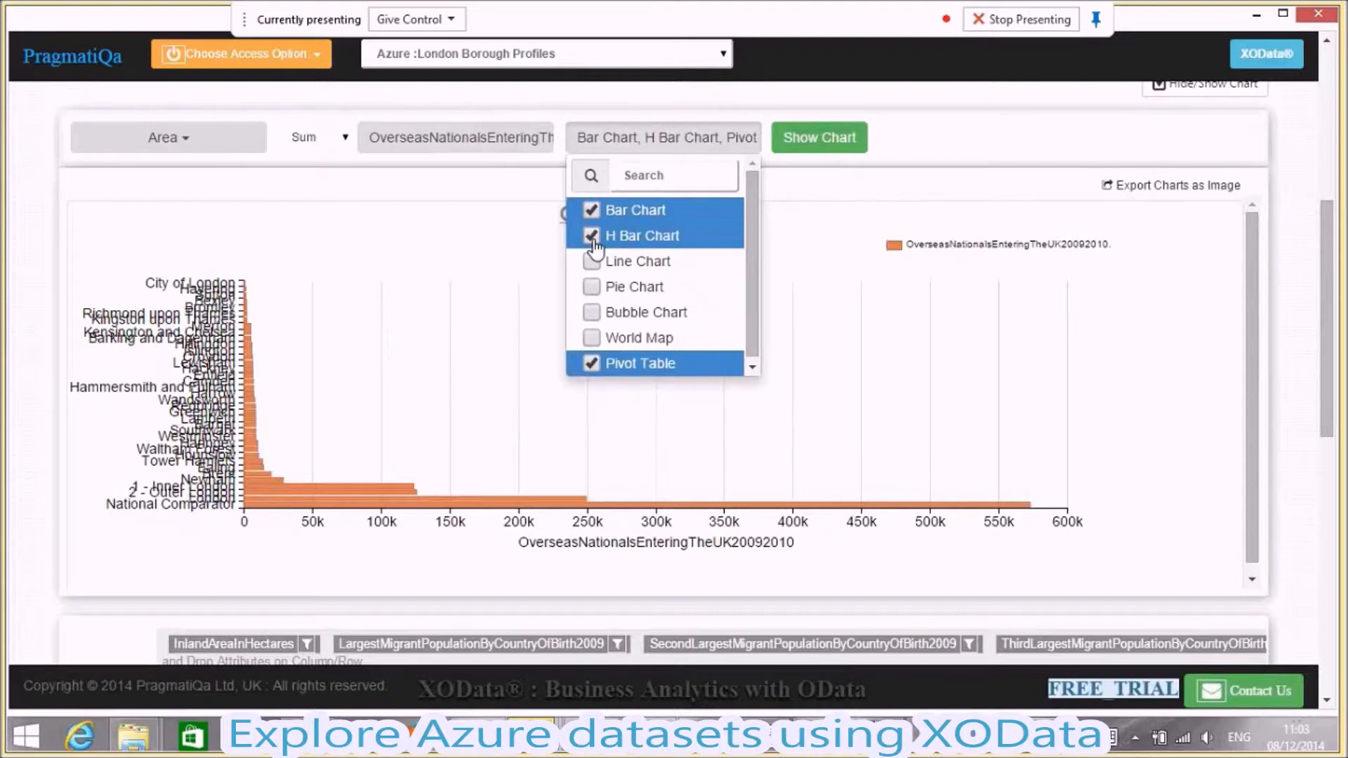
click(591, 236)
click(793, 272)
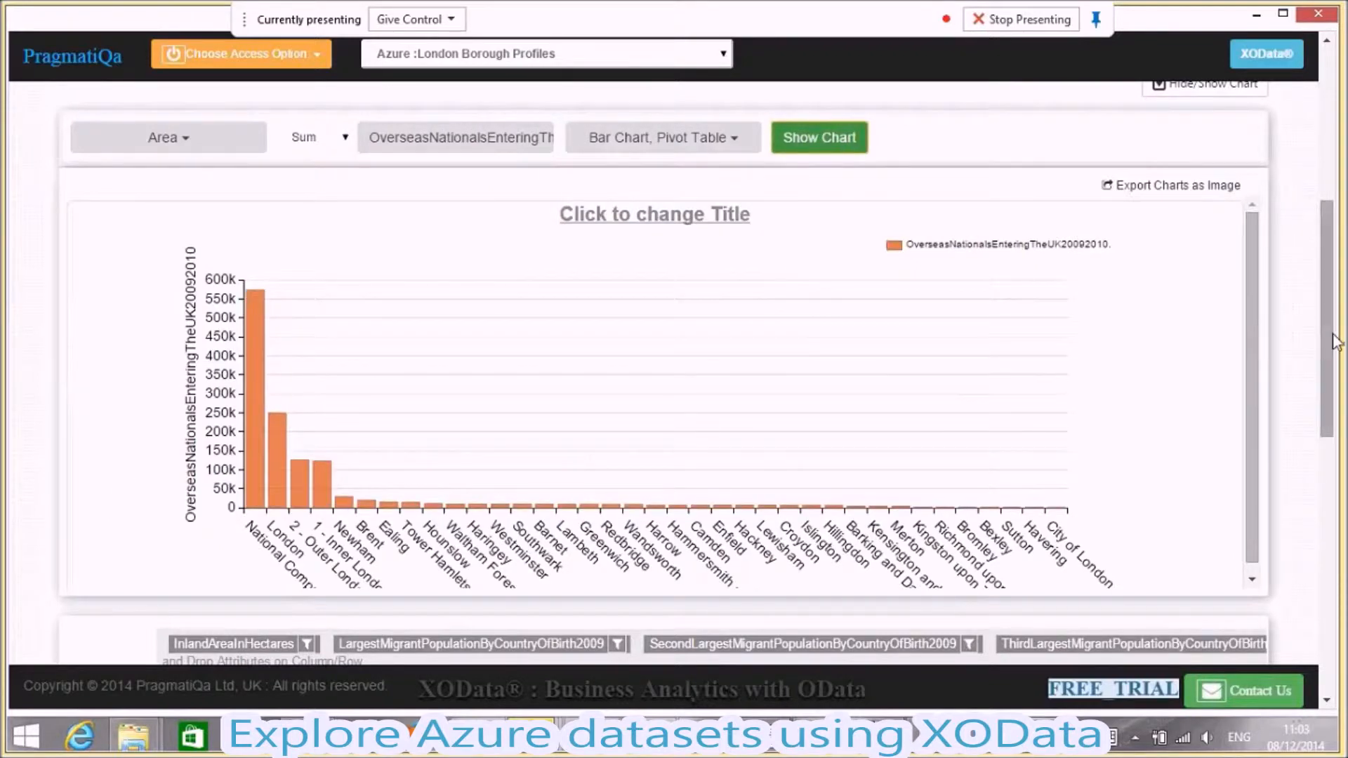
- Move the Area attribute from the columns to the rows of the pivot table
mouse_move(1332, 345)
mouse_down()
mouse_move(1332, 362)
mouse_move(1328, 351)
mouse_up()
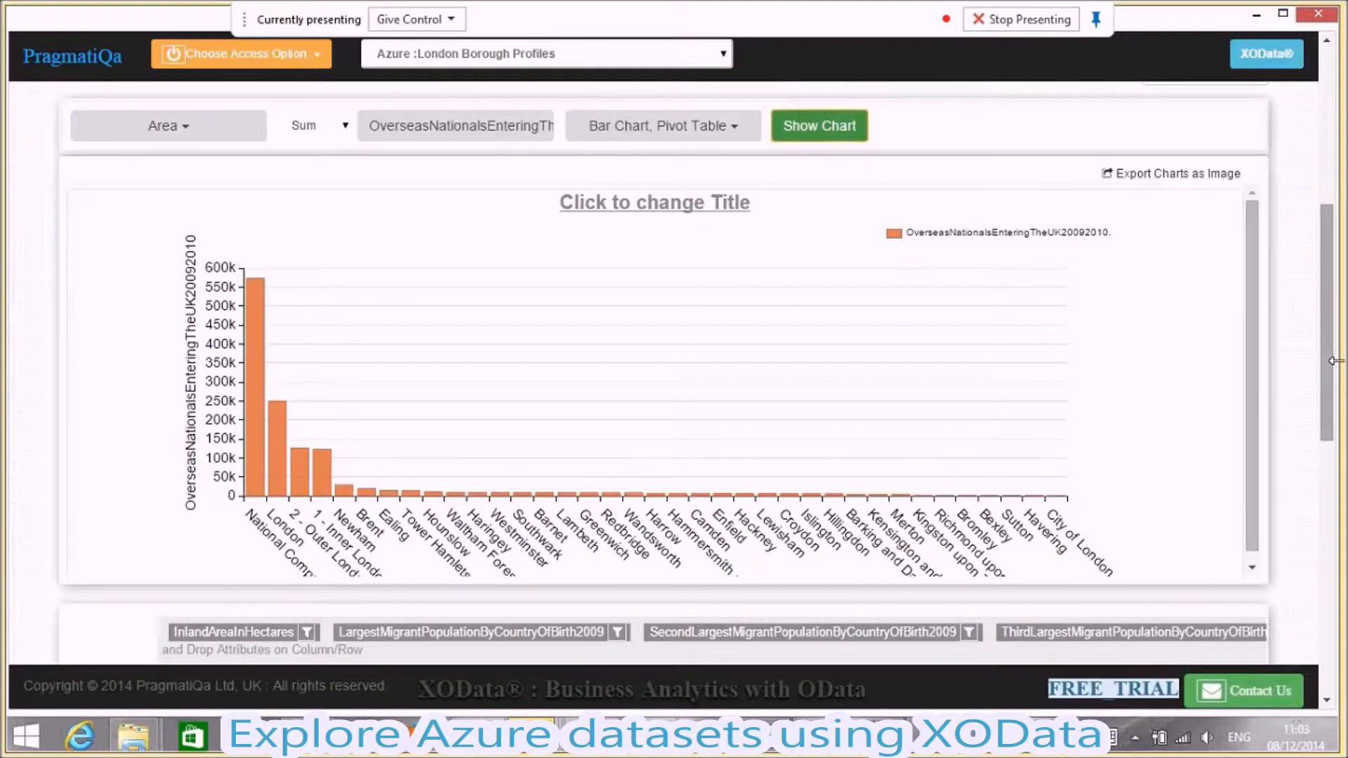
drag(1332, 317, 1333, 375)
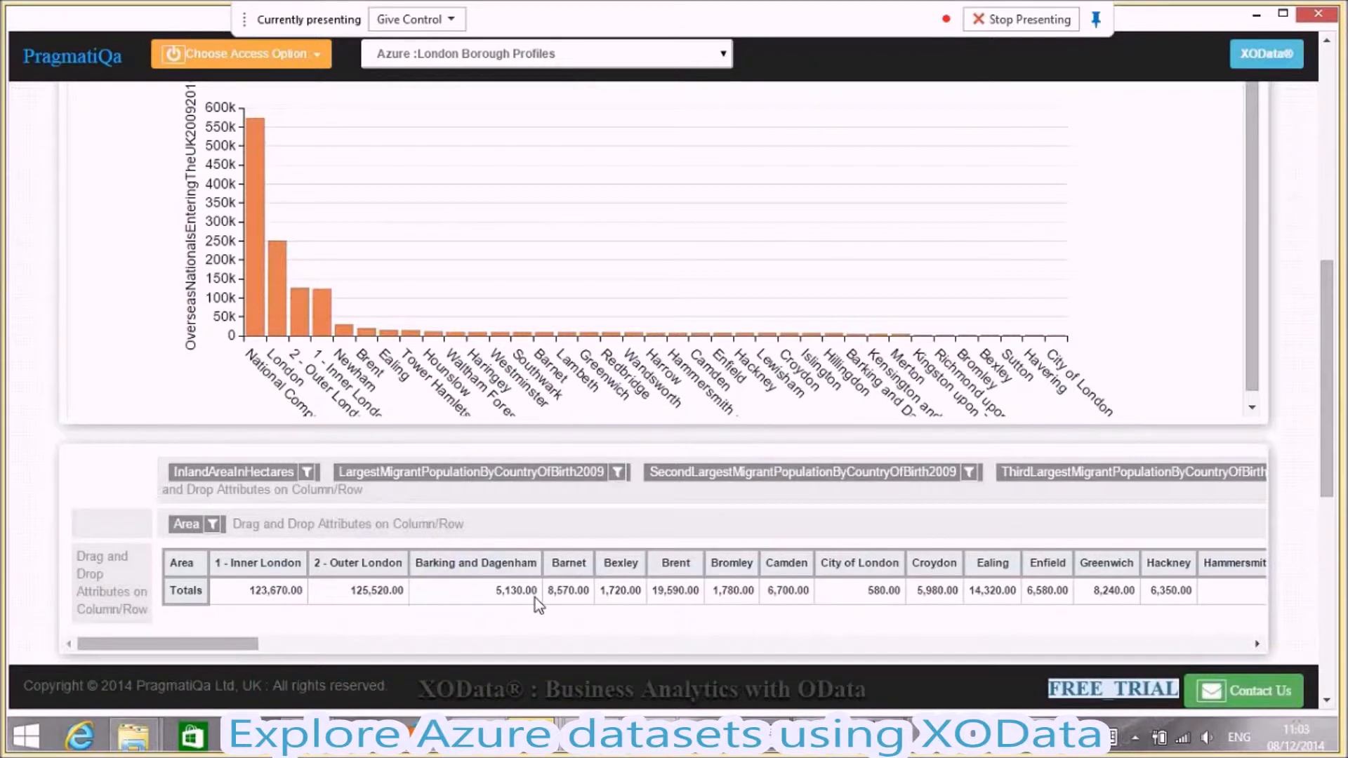
drag(206, 532, 112, 565)
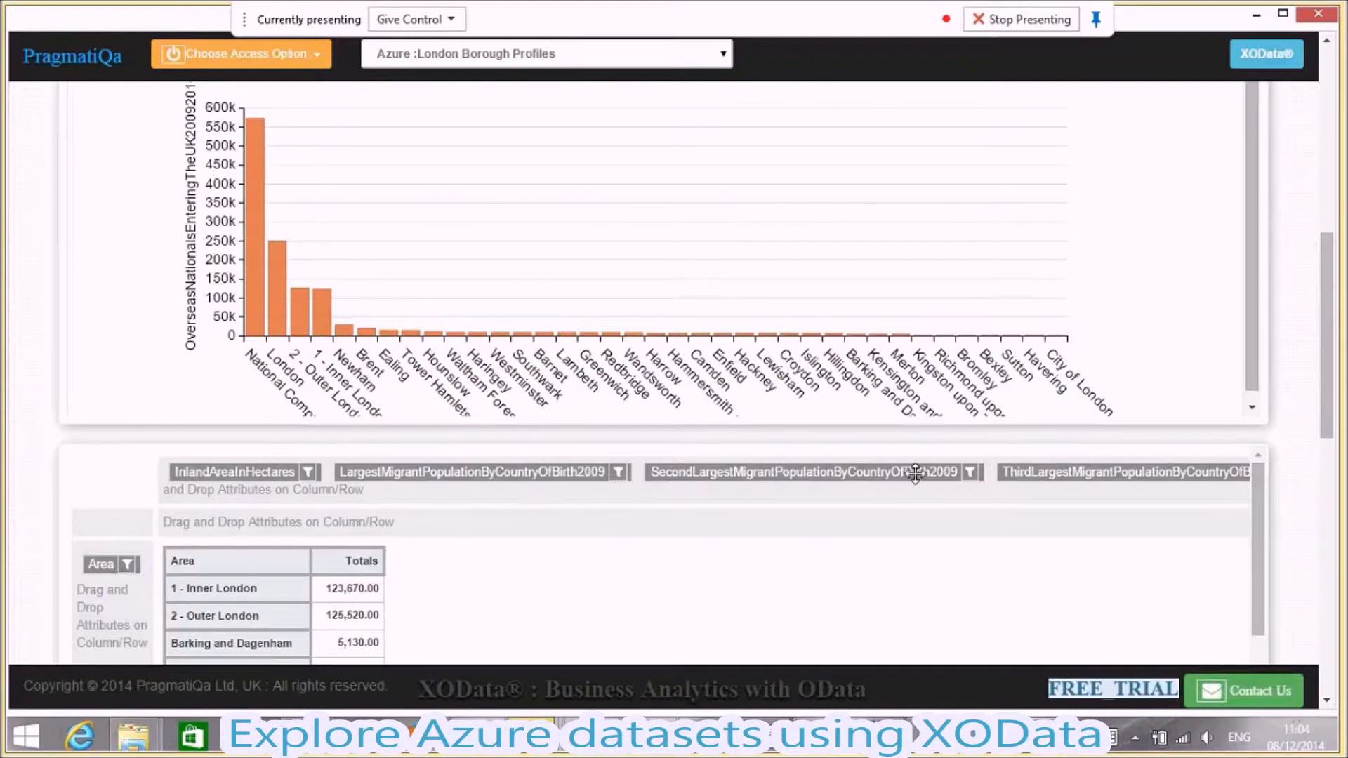
- Add the NetNewHomes20092010 measure alongside OverseasNationalsEnteringTheUK20092010 and redraw the bar chart with separate Y axes
scroll(764, 553, up, 2)
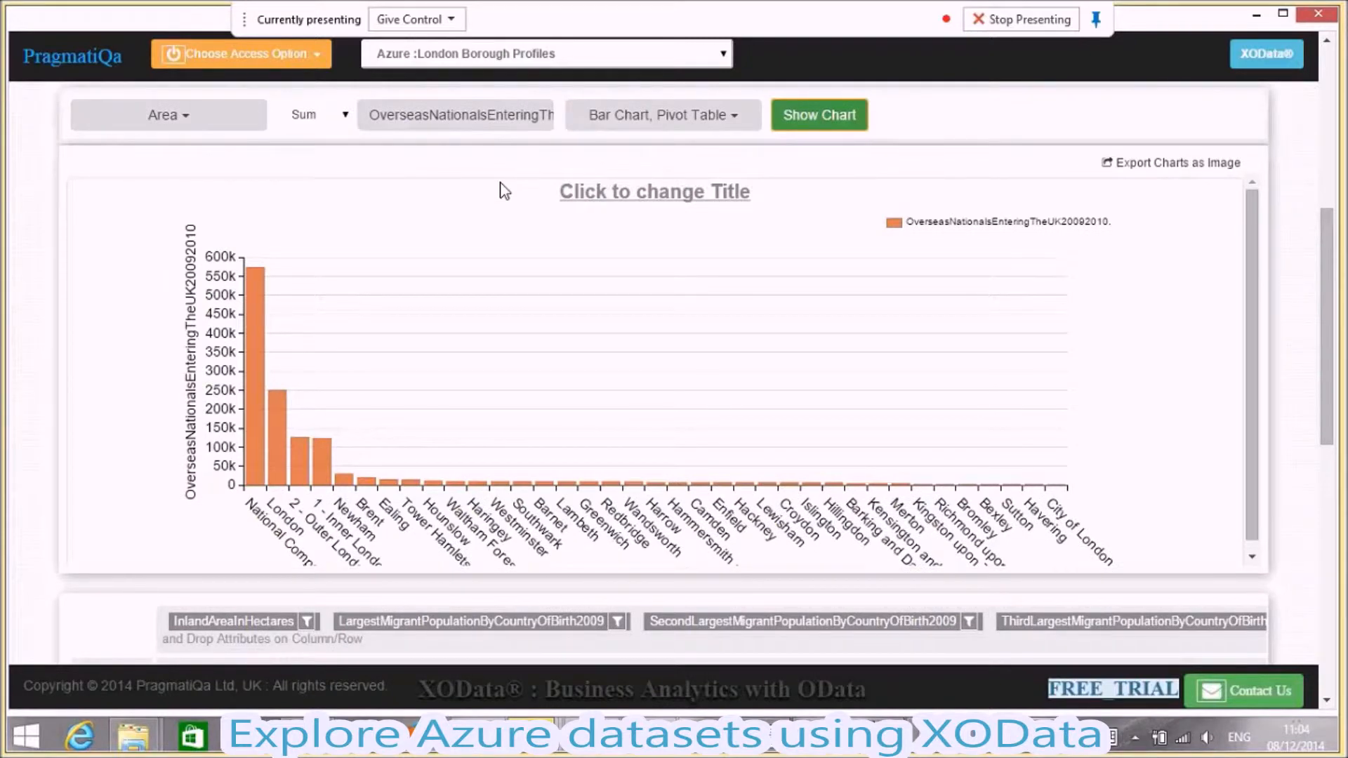
click(524, 122)
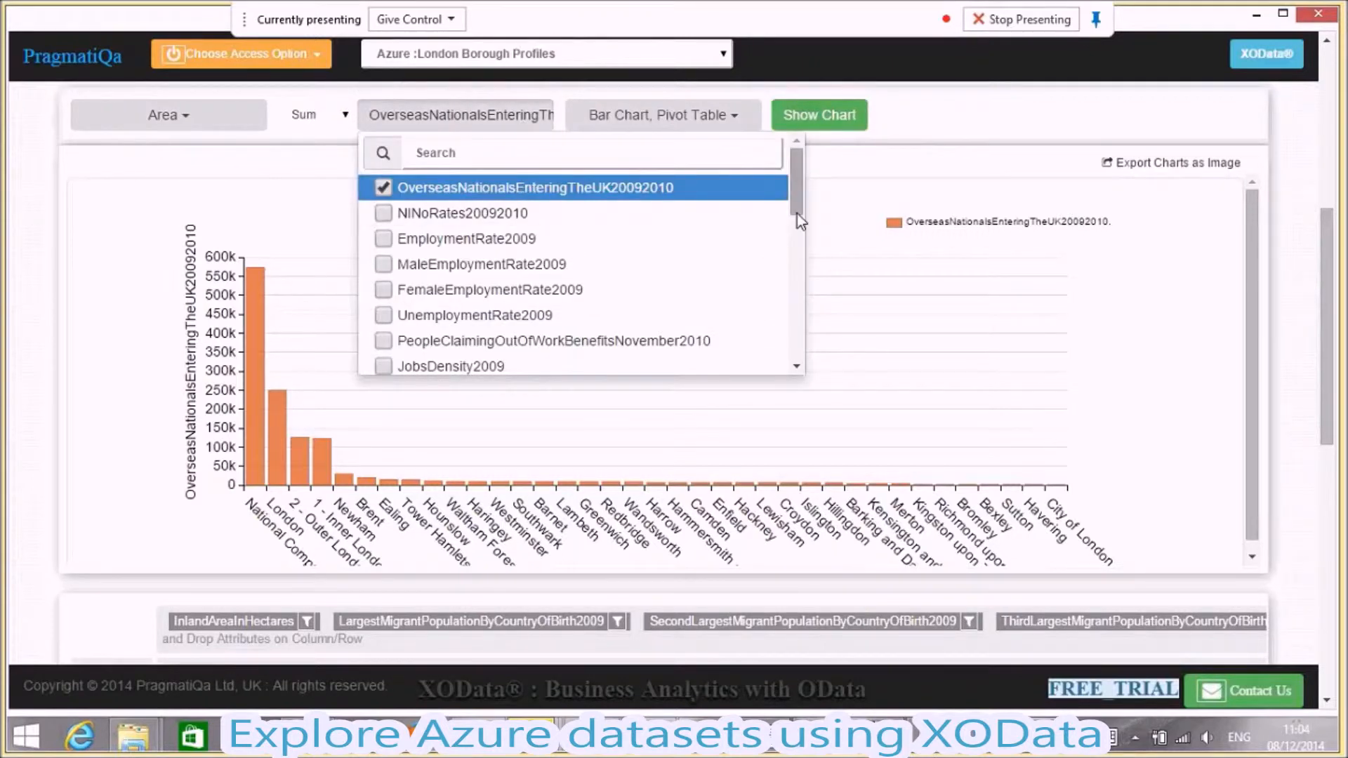
drag(796, 212, 796, 240)
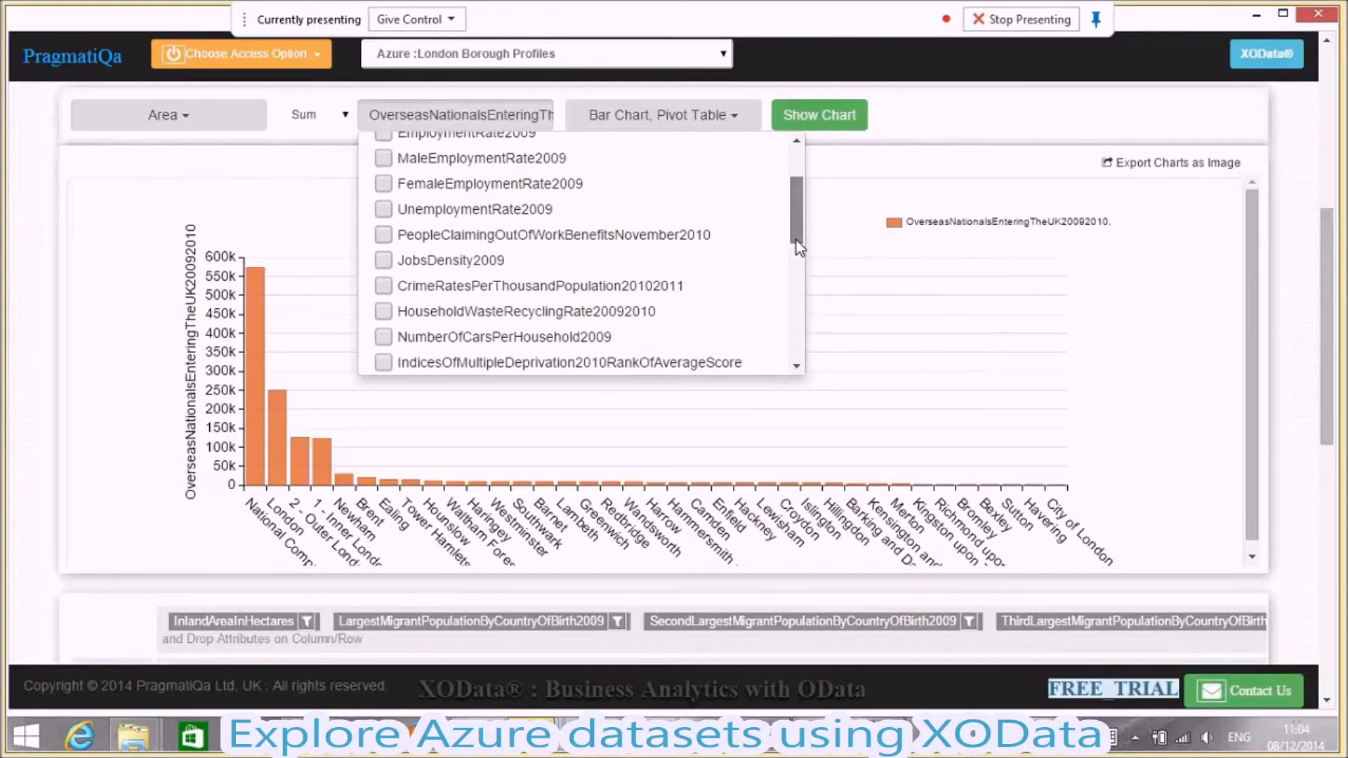
mouse_move(796, 240)
mouse_down()
mouse_move(799, 355)
mouse_move(798, 266)
mouse_up()
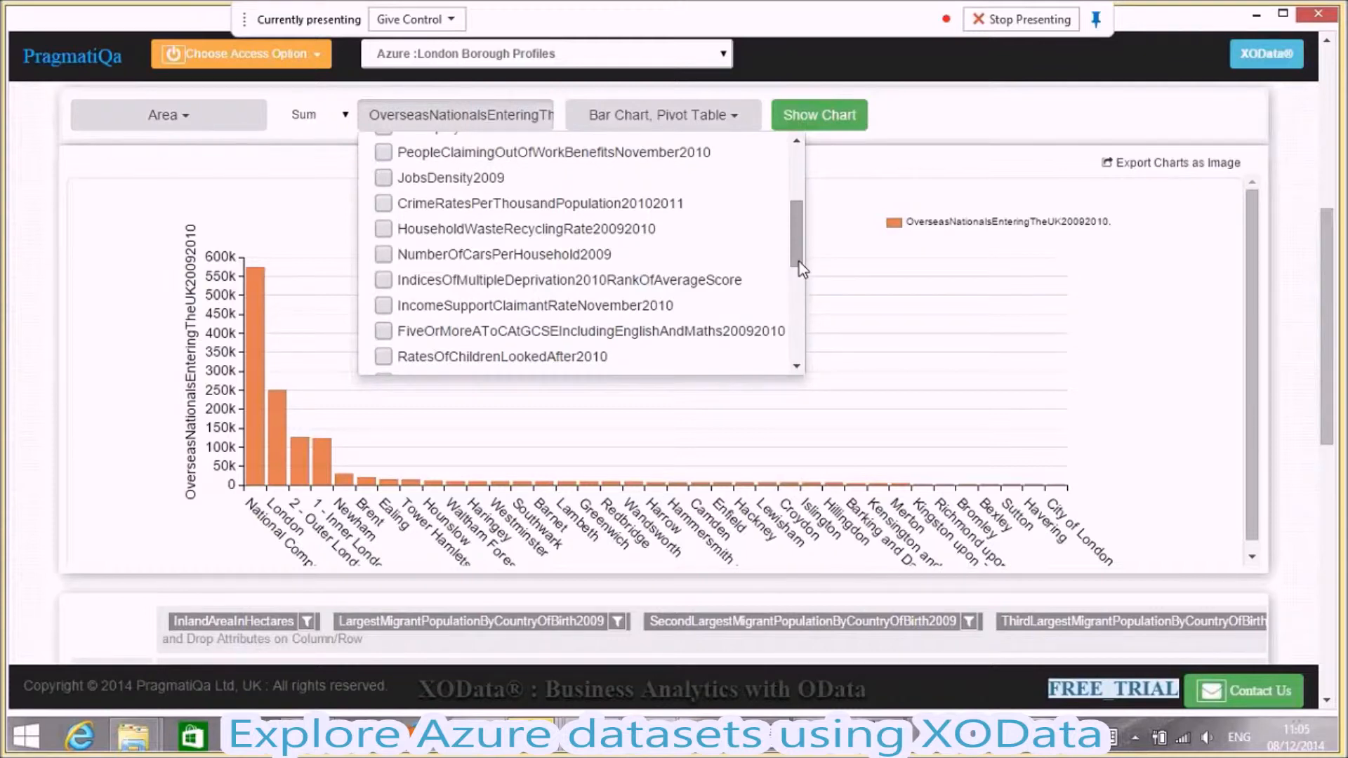
scroll(799, 261, down, 2)
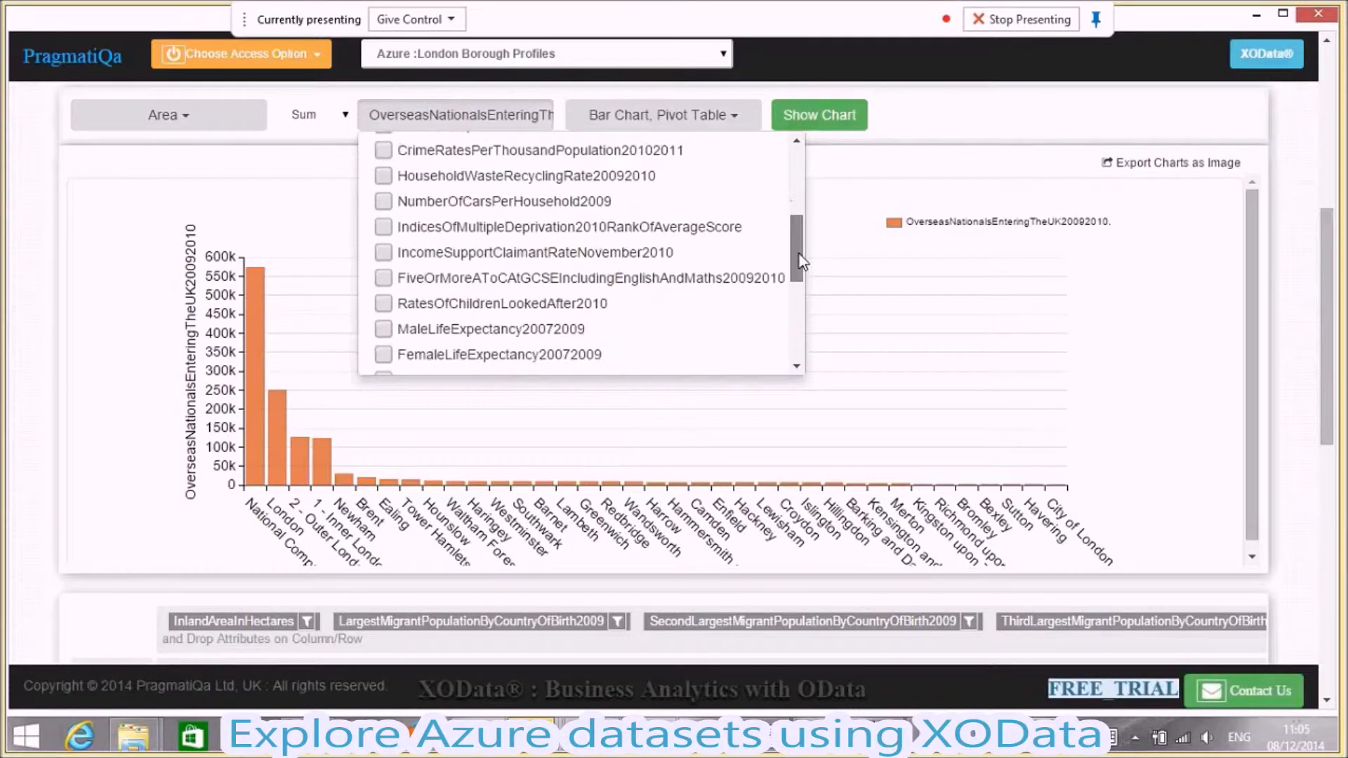
drag(798, 257, 795, 339)
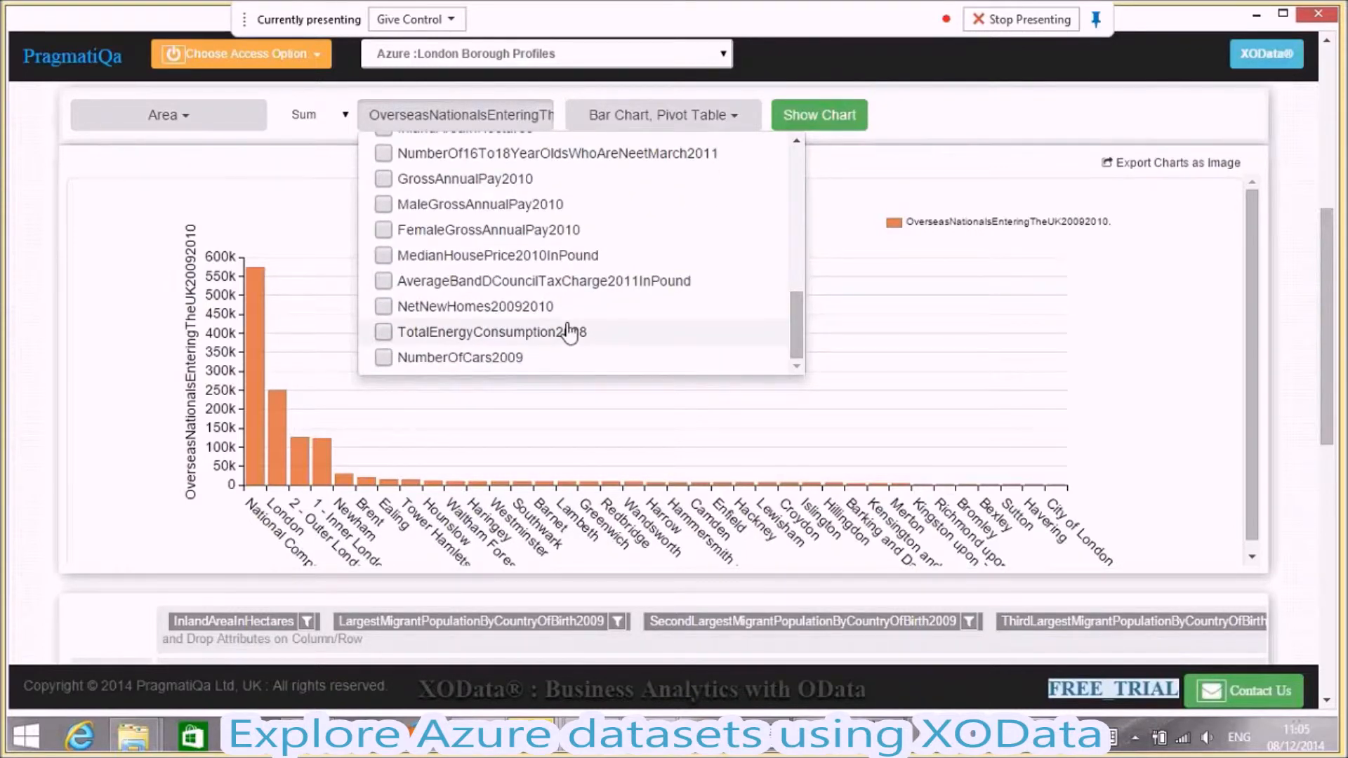
click(384, 307)
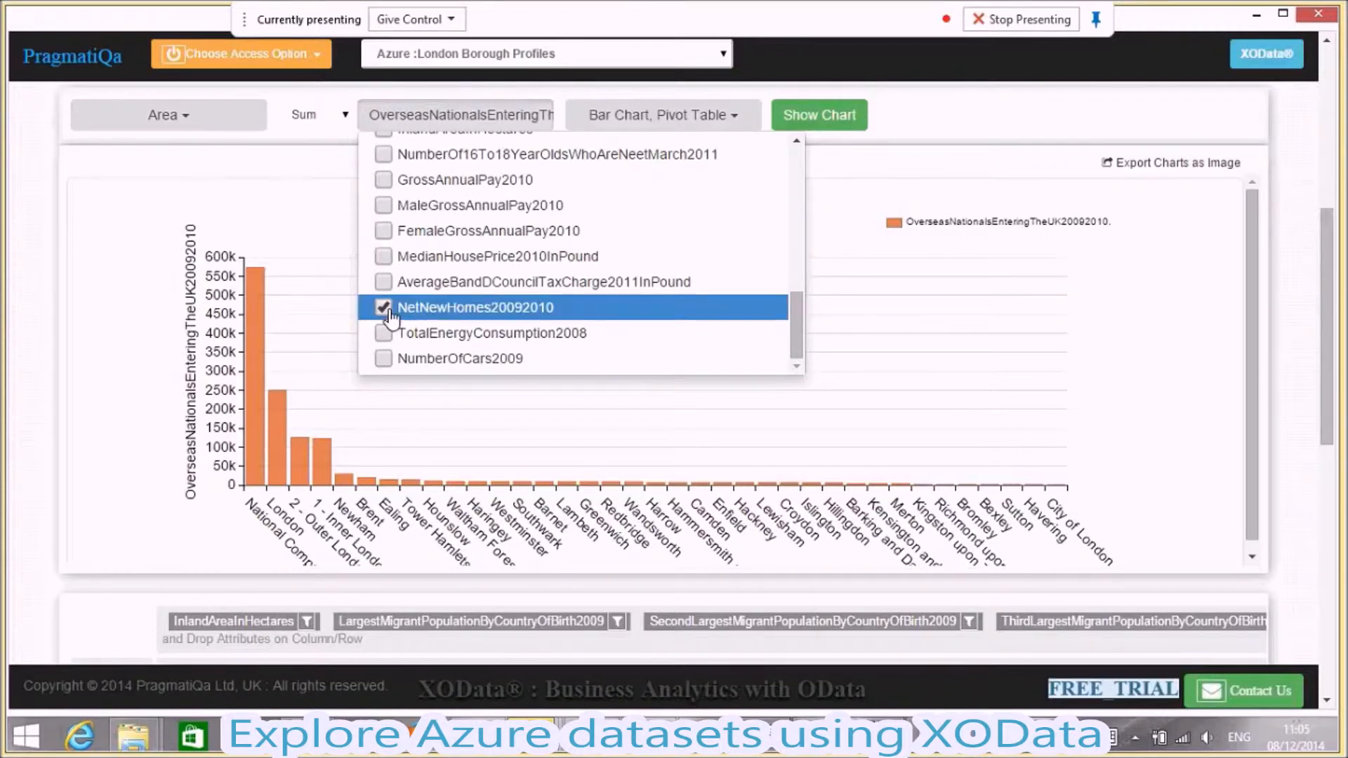
click(821, 121)
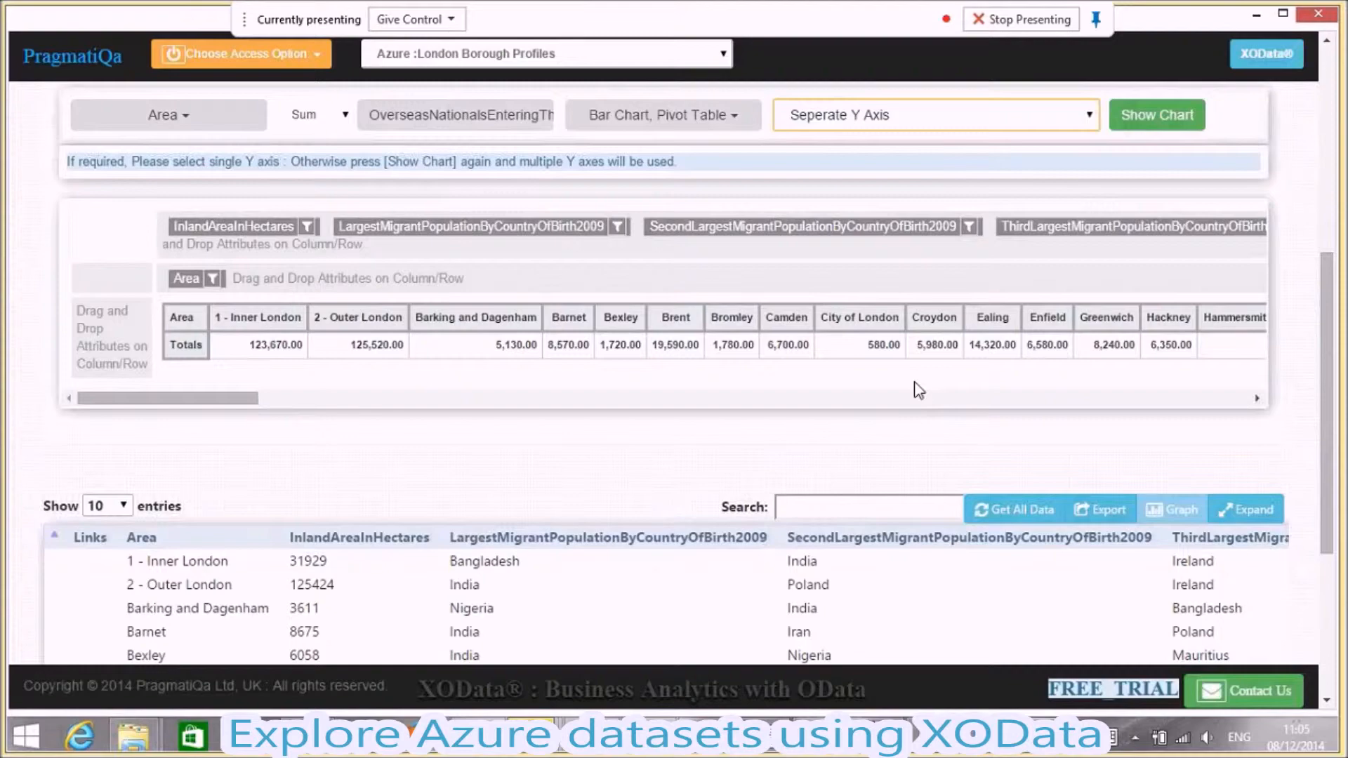
click(1144, 125)
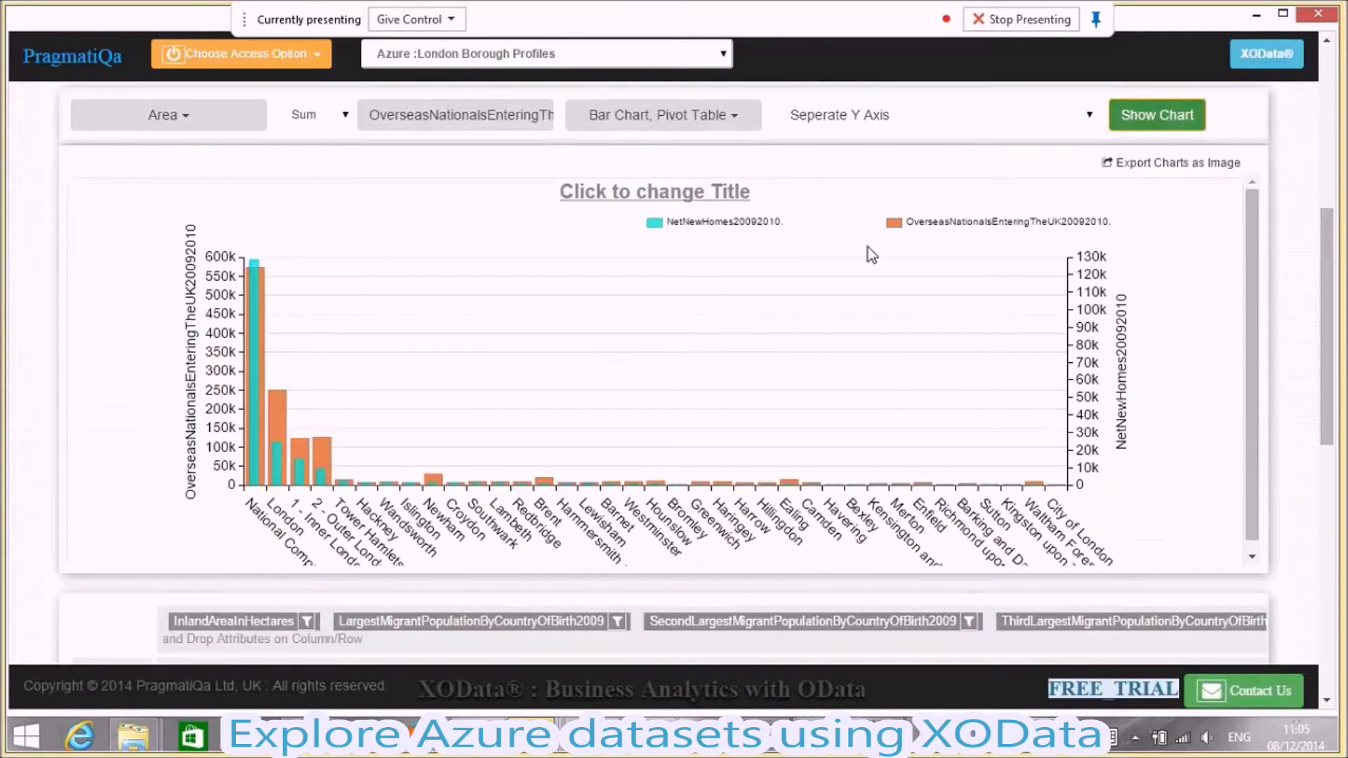
- Replace the Bar Chart with a Line Chart, keep the Pivot Table, and redraw the chart
drag(1332, 345, 1333, 353)
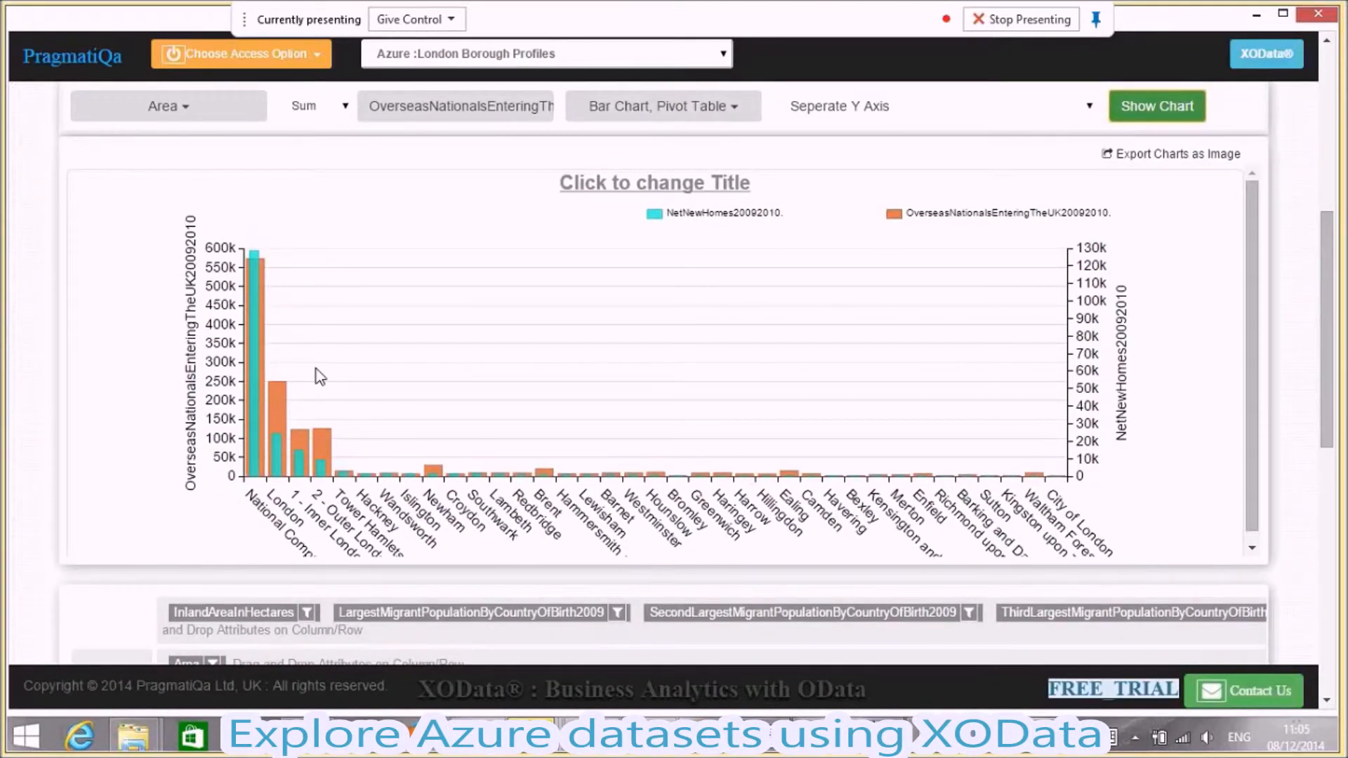
mouse_move(280, 398)
click(738, 106)
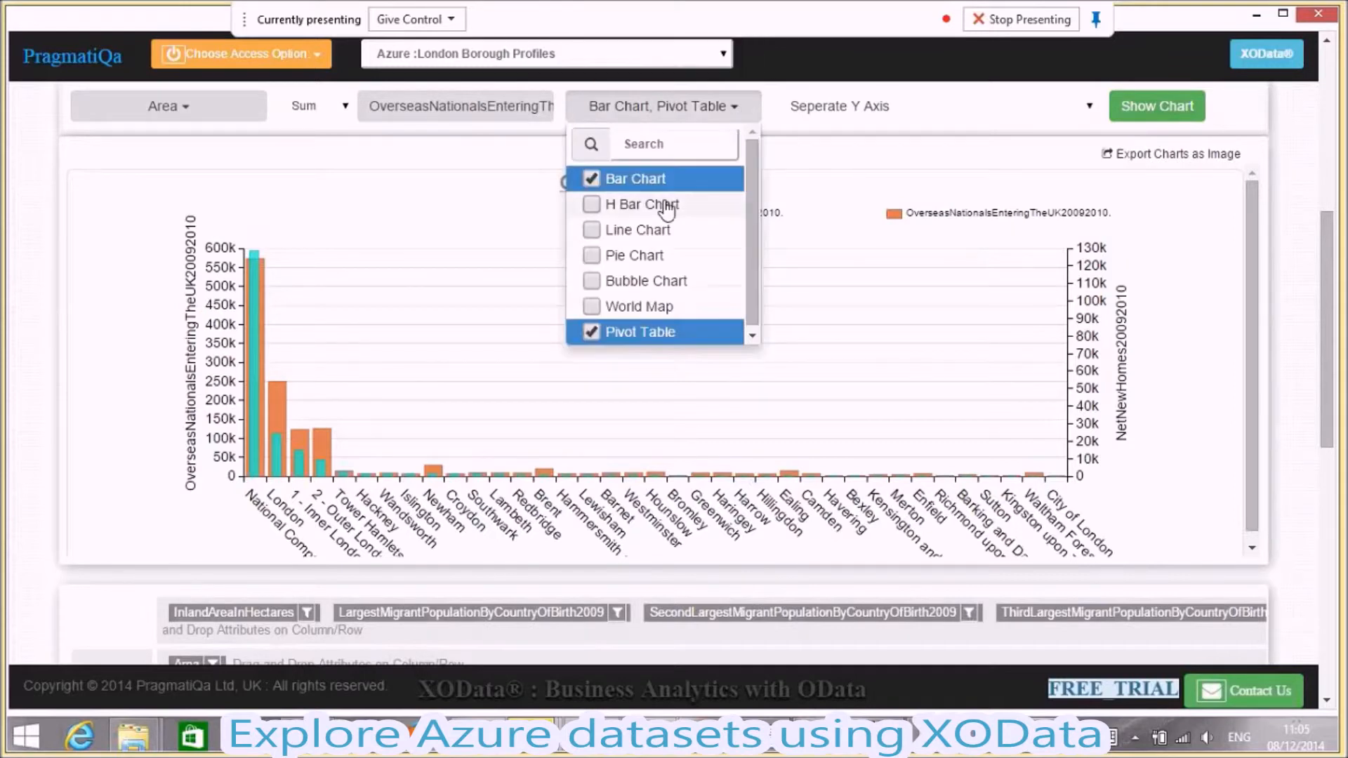
click(592, 229)
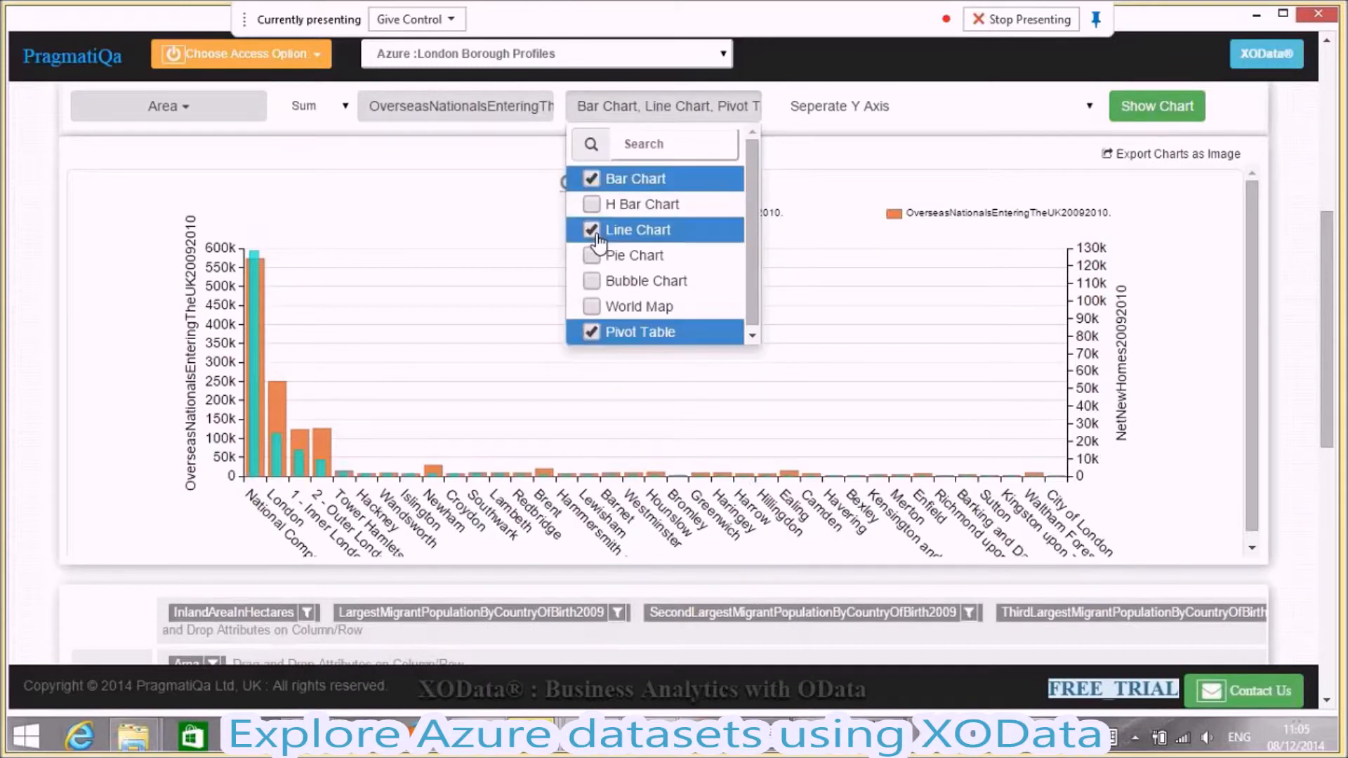
click(593, 181)
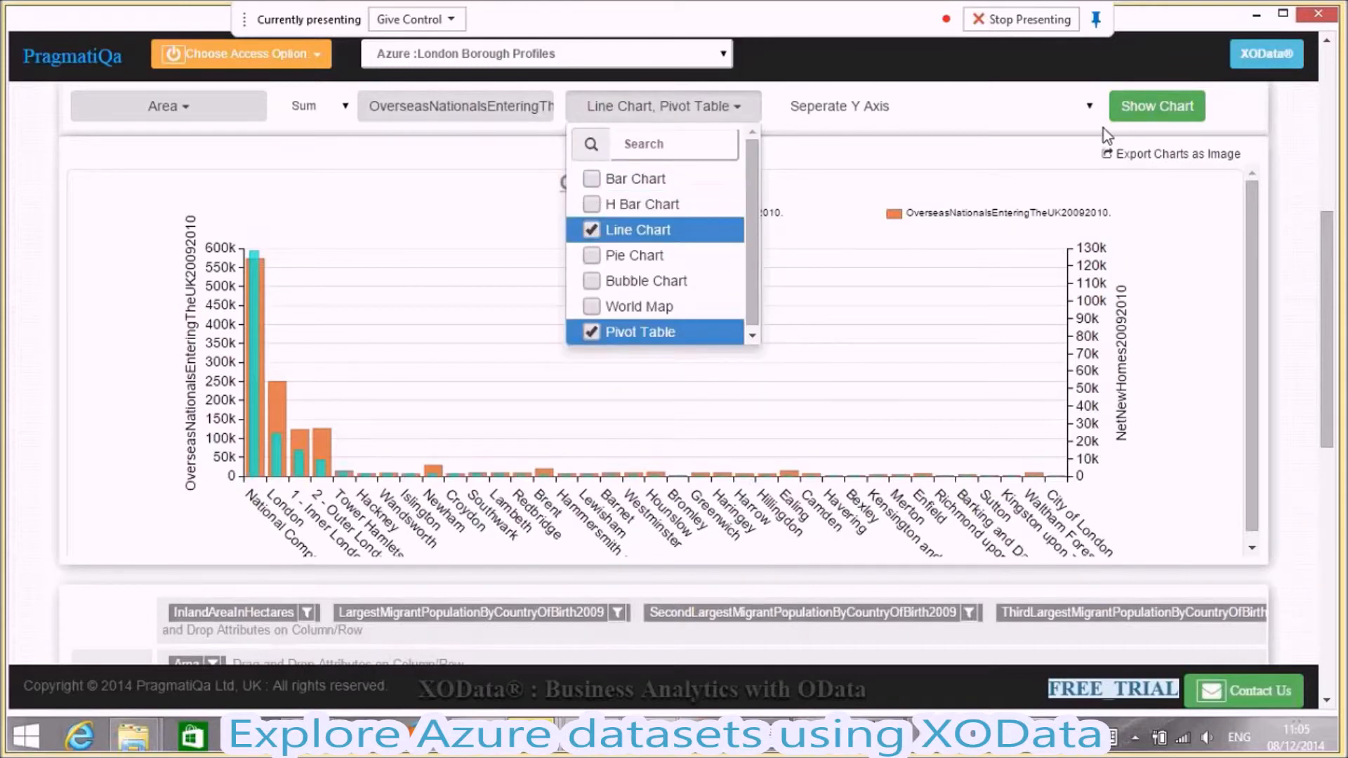
click(1123, 112)
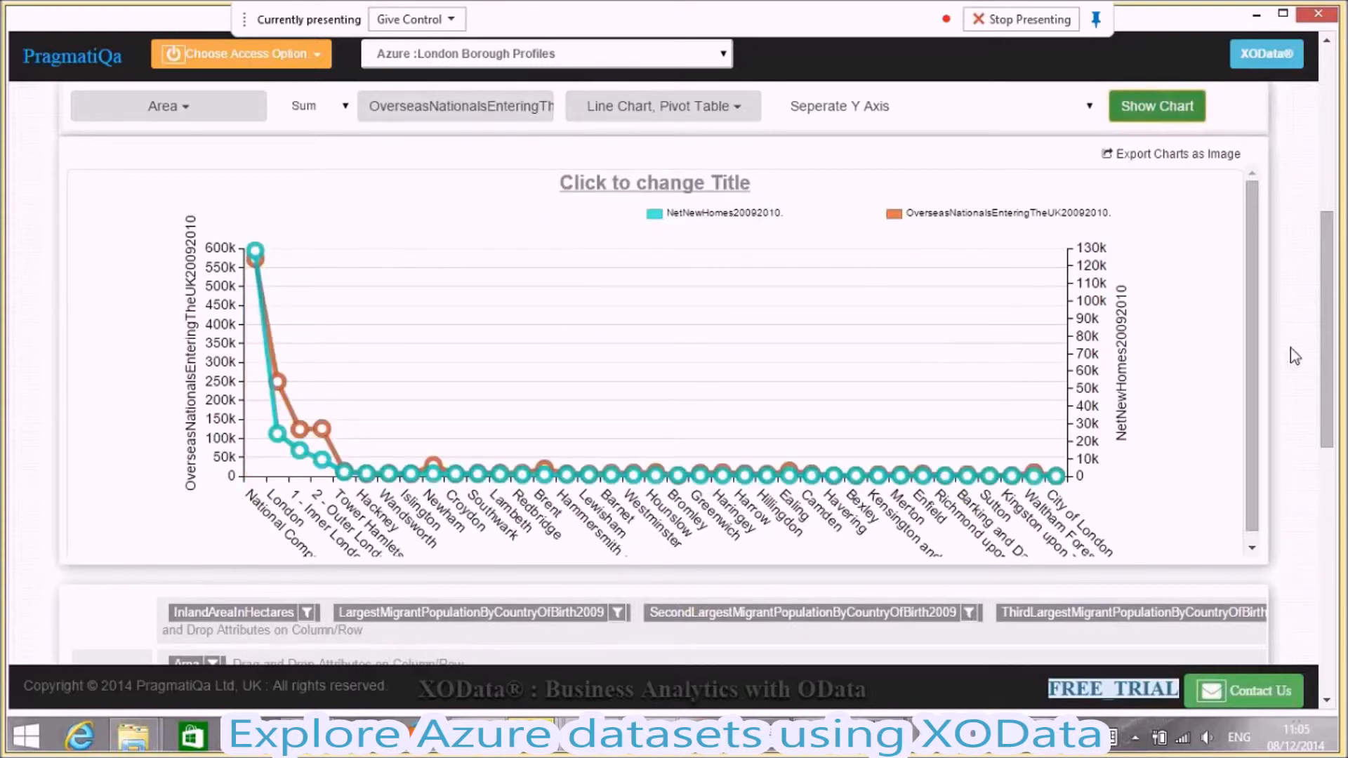
- Filter the pivot table's Area attribute to 1 - Inner London, 2 - Outer London, Barking and Dagenham, Barnet and Bexley
drag(1335, 351, 1336, 376)
mouse_move(322, 371)
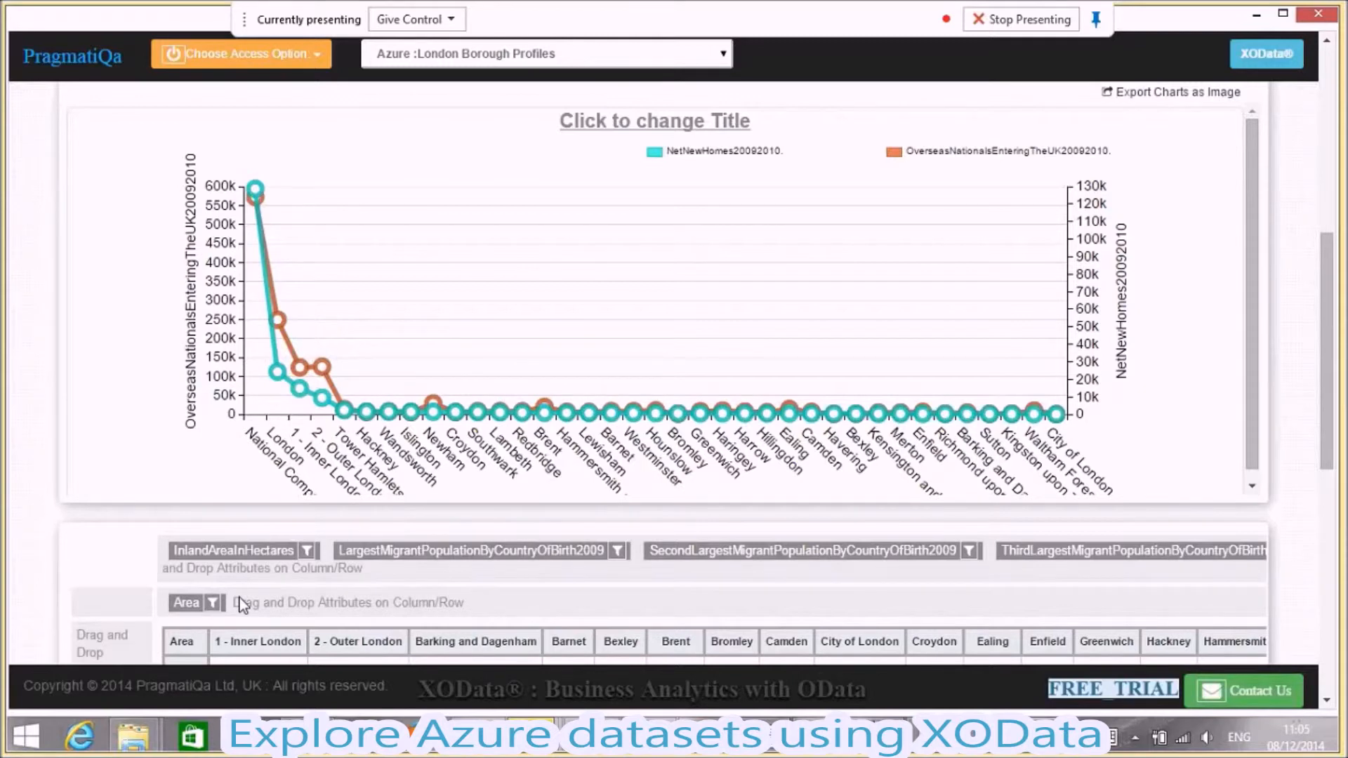
click(213, 602)
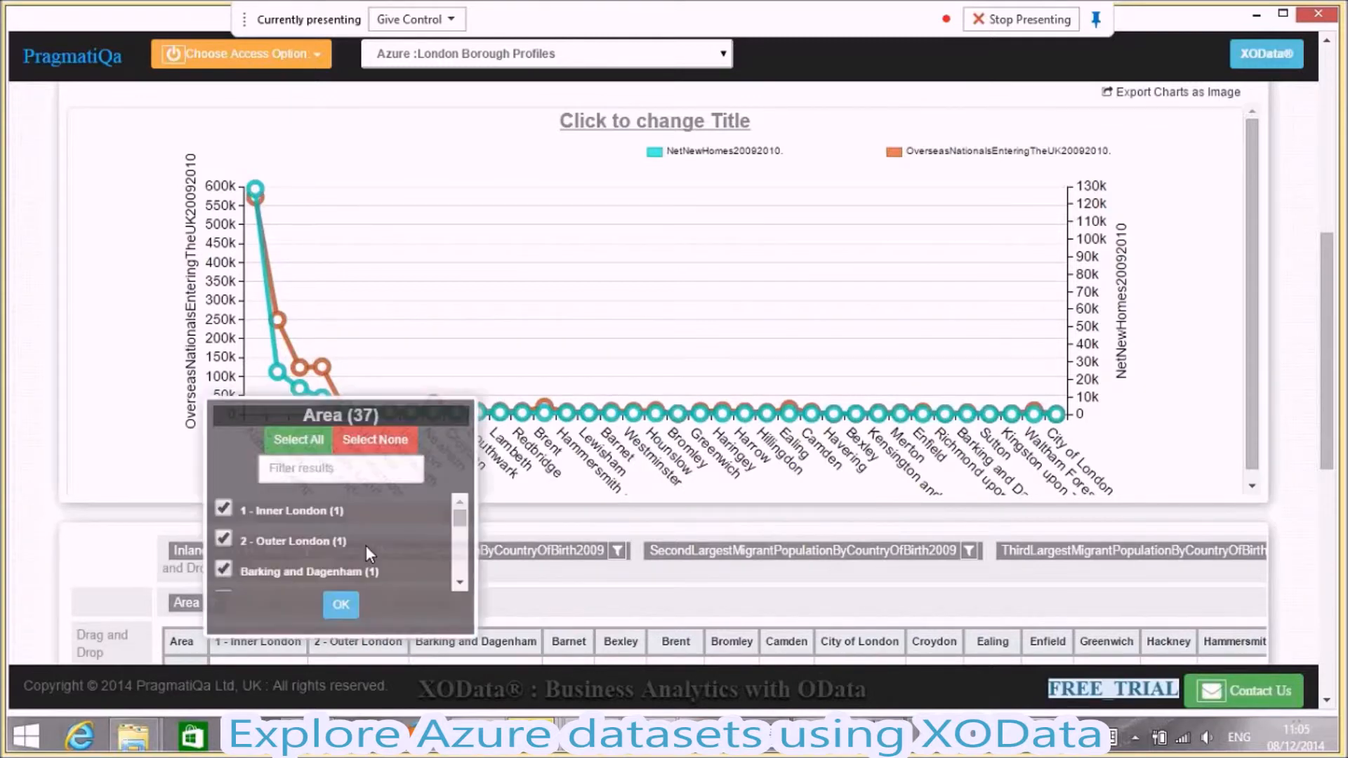
click(370, 442)
click(223, 511)
scroll(411, 574, down, 2)
click(339, 606)
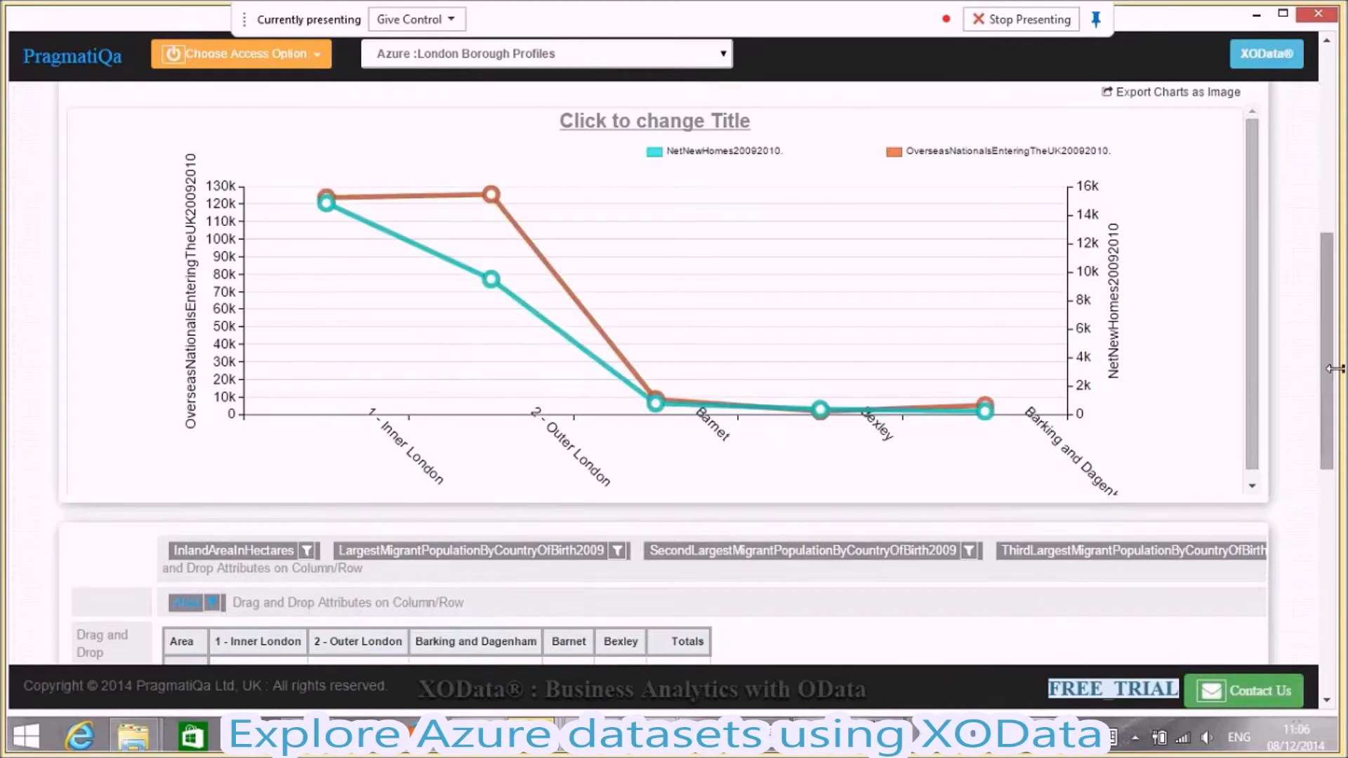
- Show the query builder's default settings and set the result table layout to Layout display in Data Mode
scroll(1325, 335, up, 2)
scroll(1325, 336, up, 1)
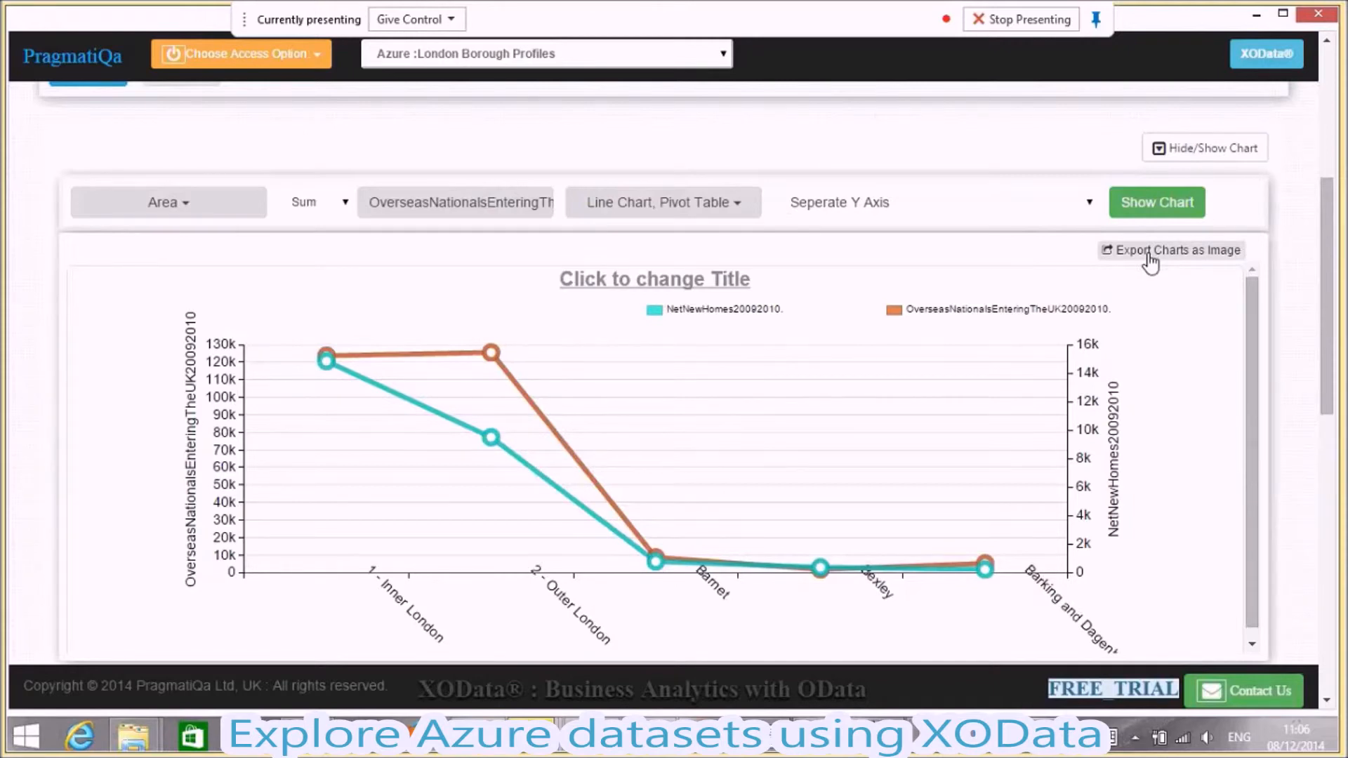
scroll(1314, 407, up, 10)
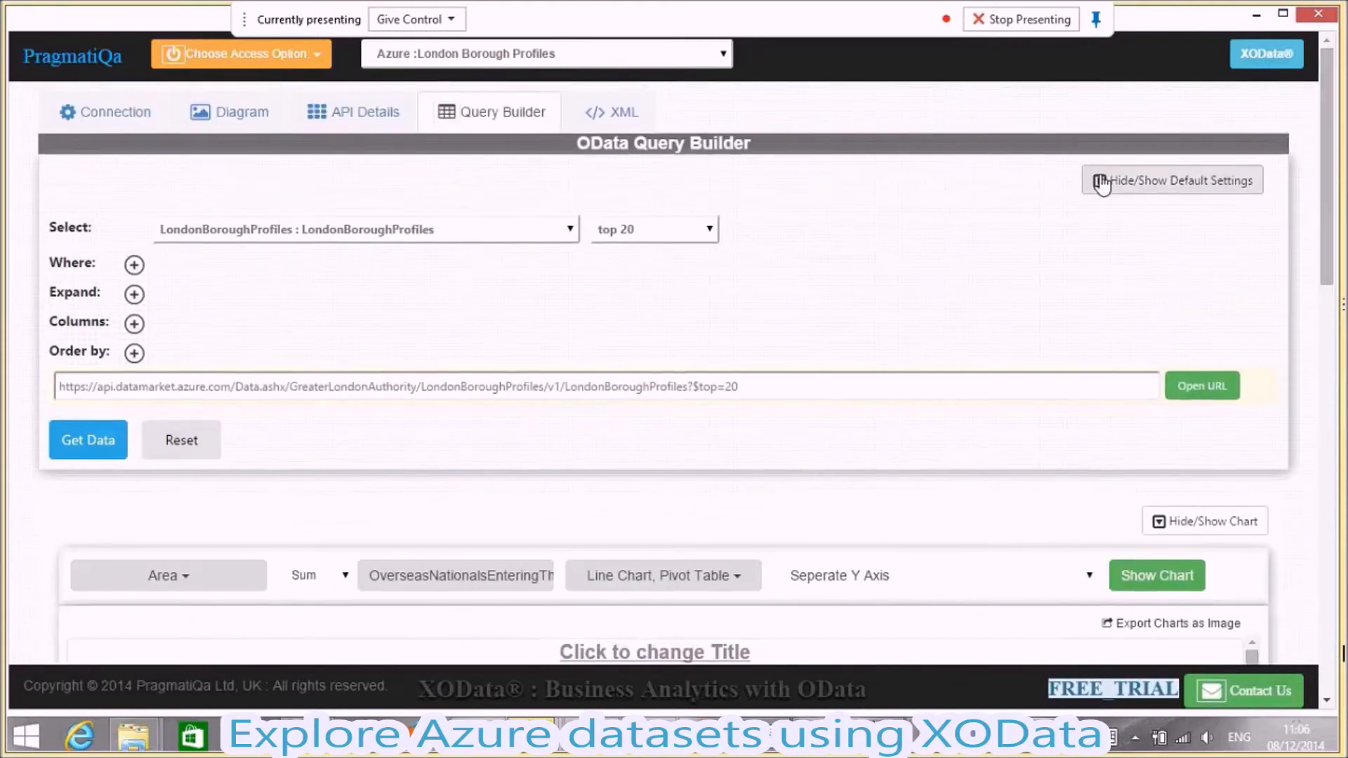
click(1101, 181)
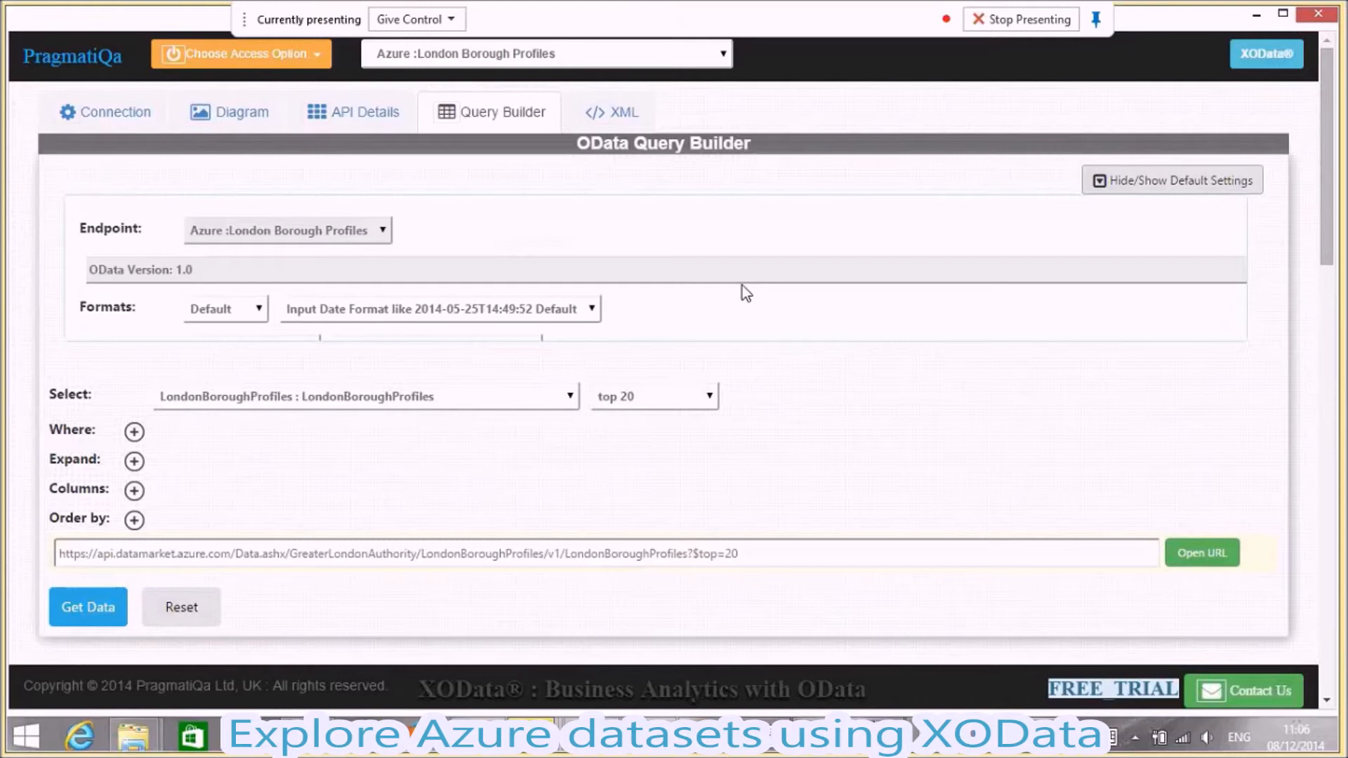
click(528, 310)
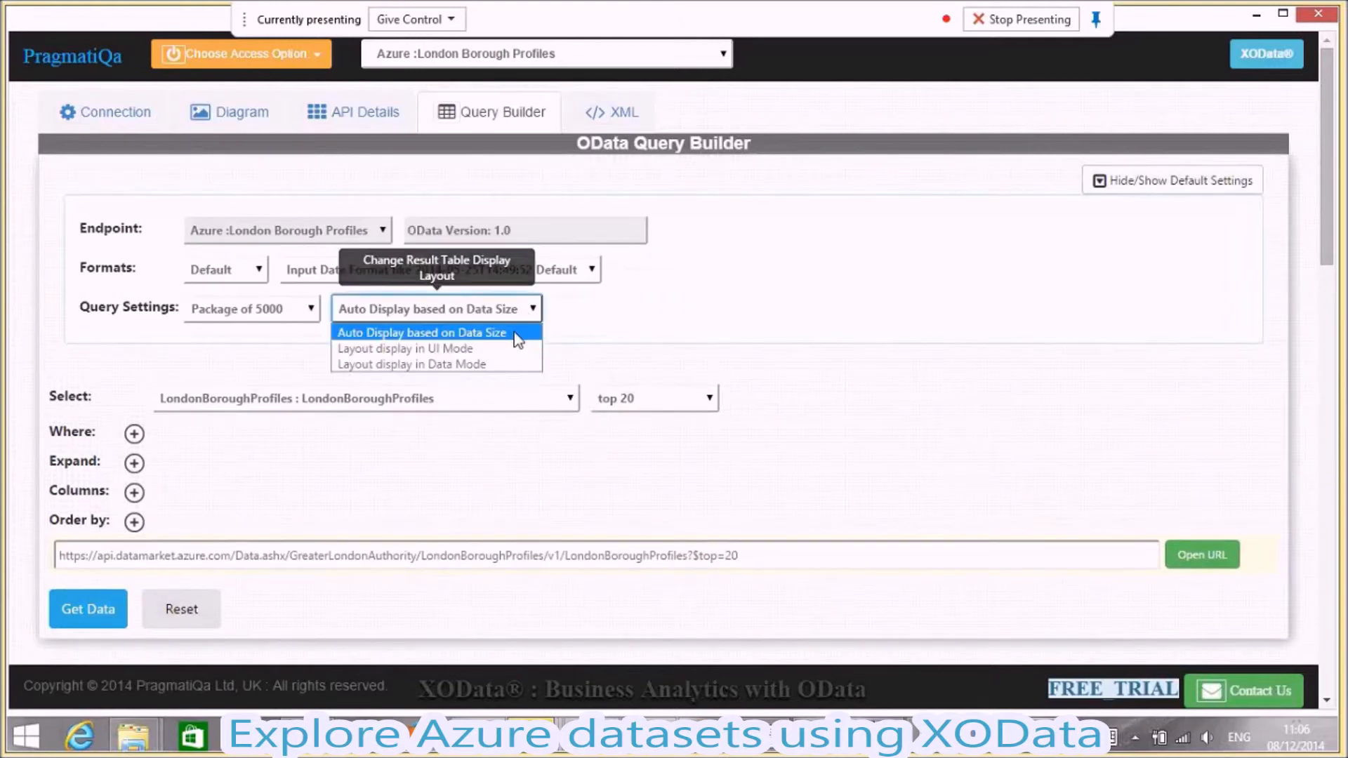
click(491, 364)
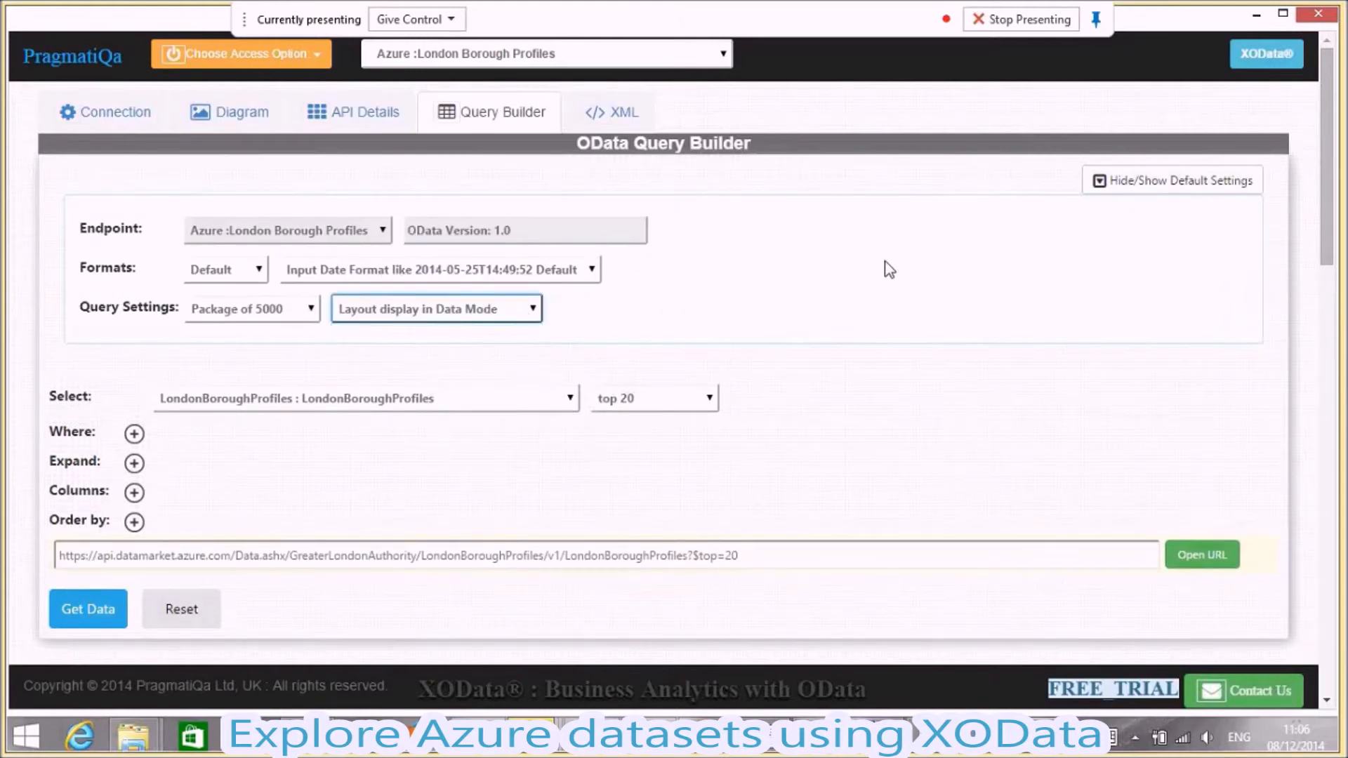
- Fetch the top 20 LondonBoroughProfiles records again and select the cells of the results grid
drag(1328, 263, 1326, 278)
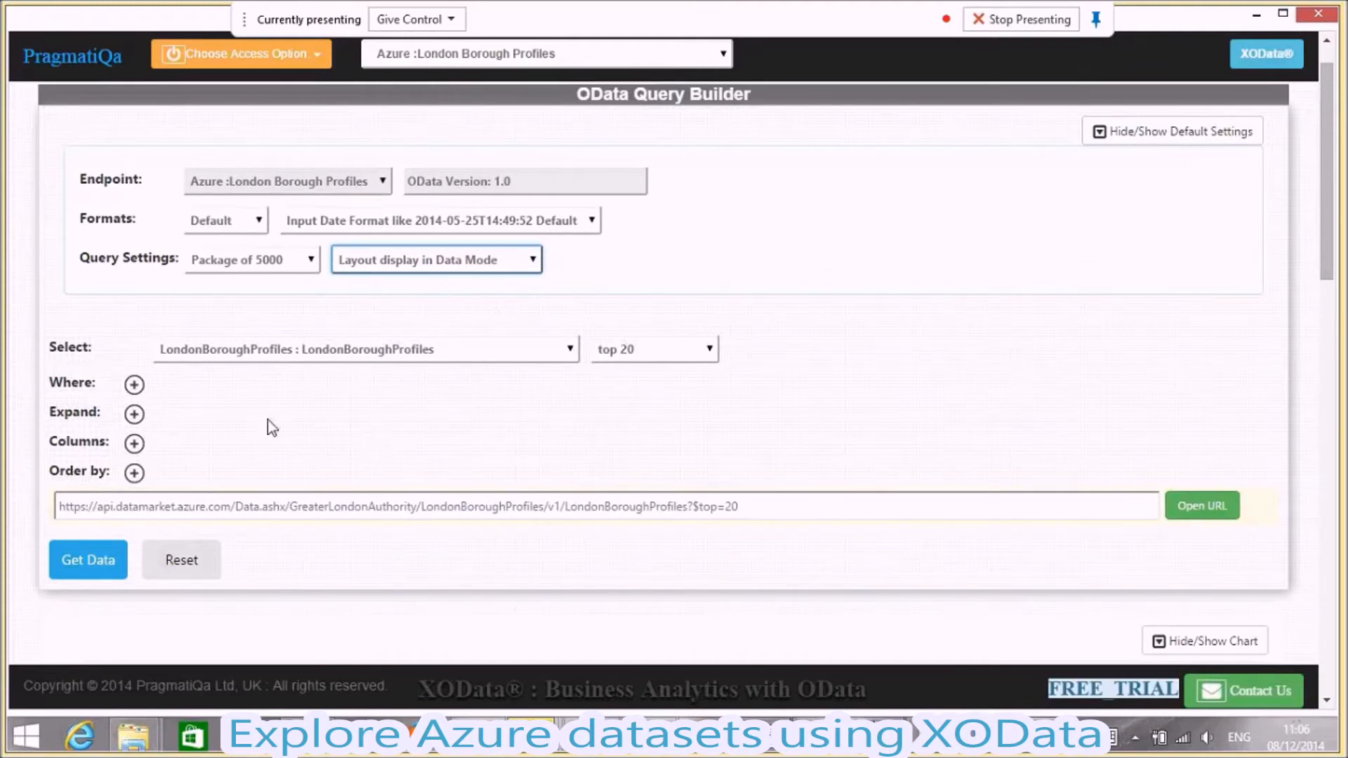
click(90, 560)
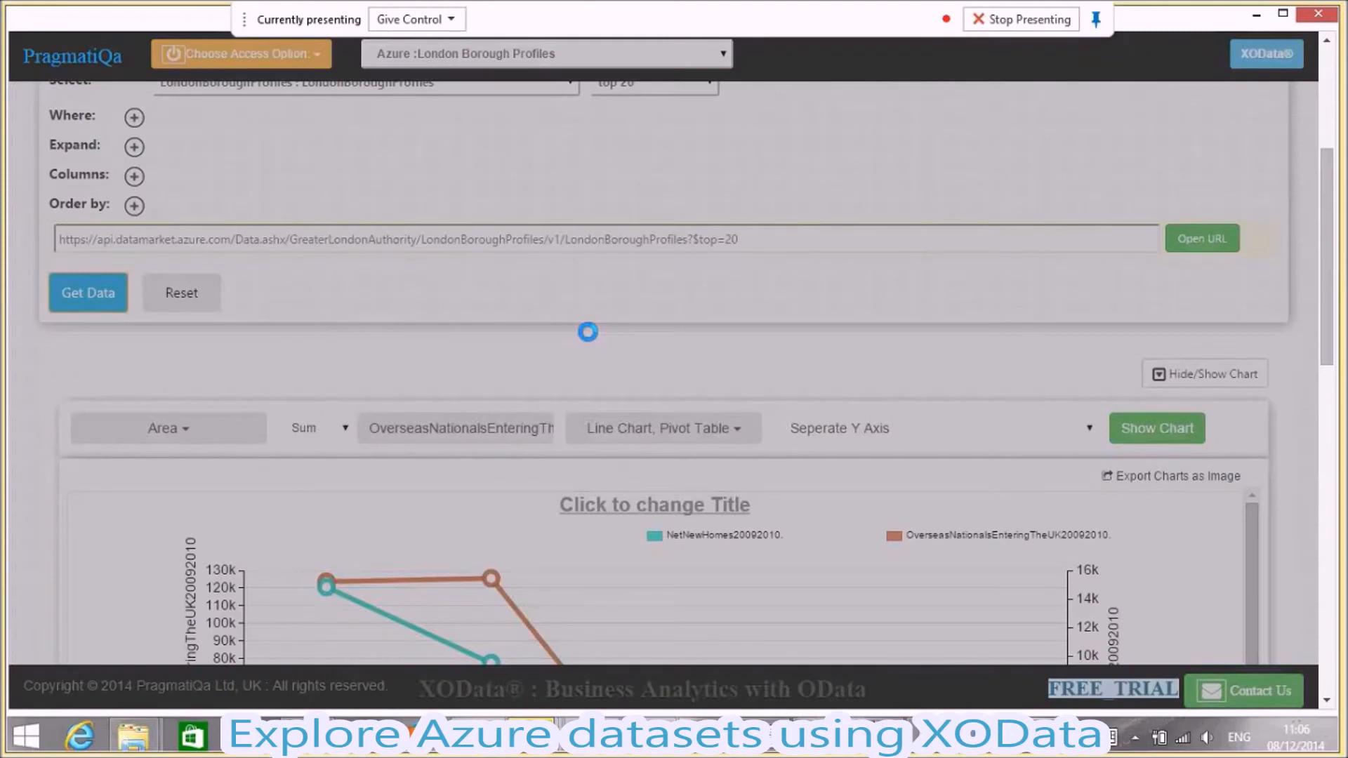
scroll(587, 332, down, 2)
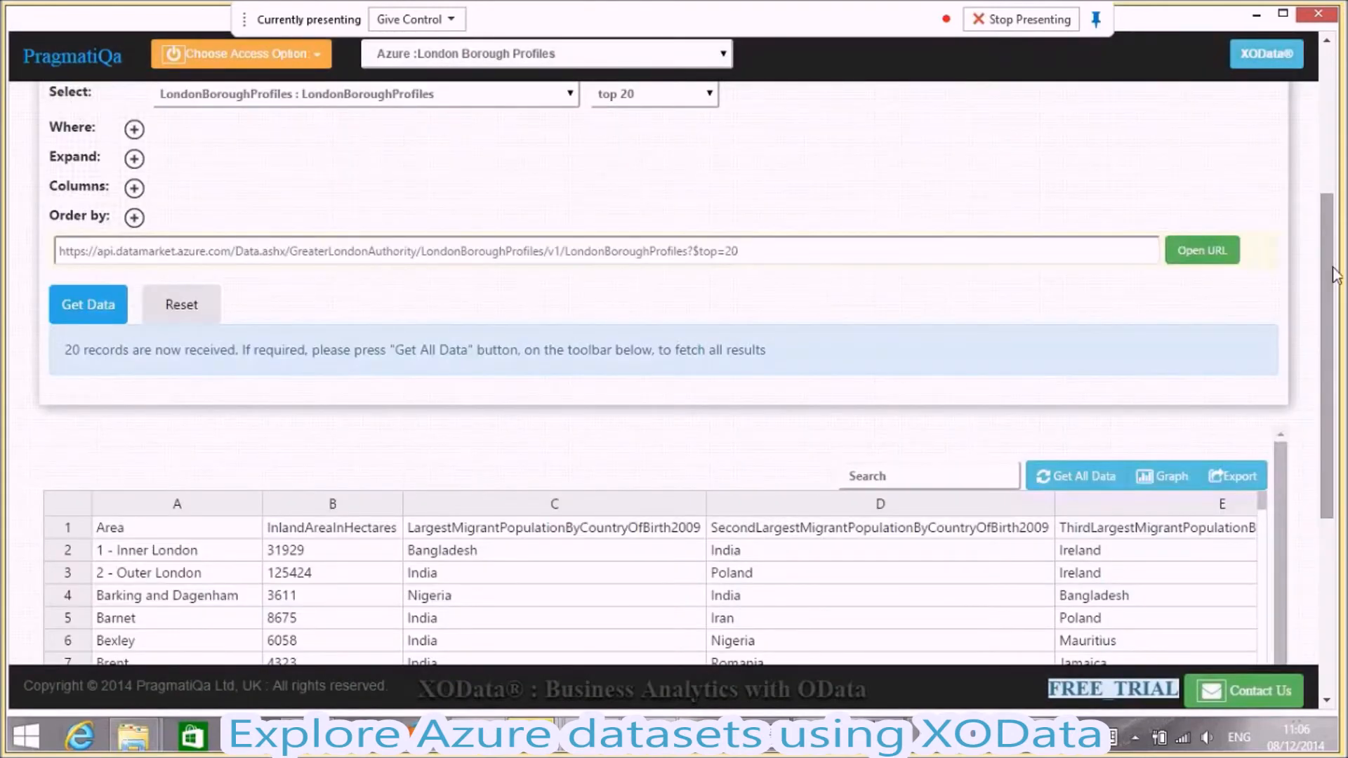
drag(1335, 274, 1334, 431)
click(152, 267)
click(127, 196)
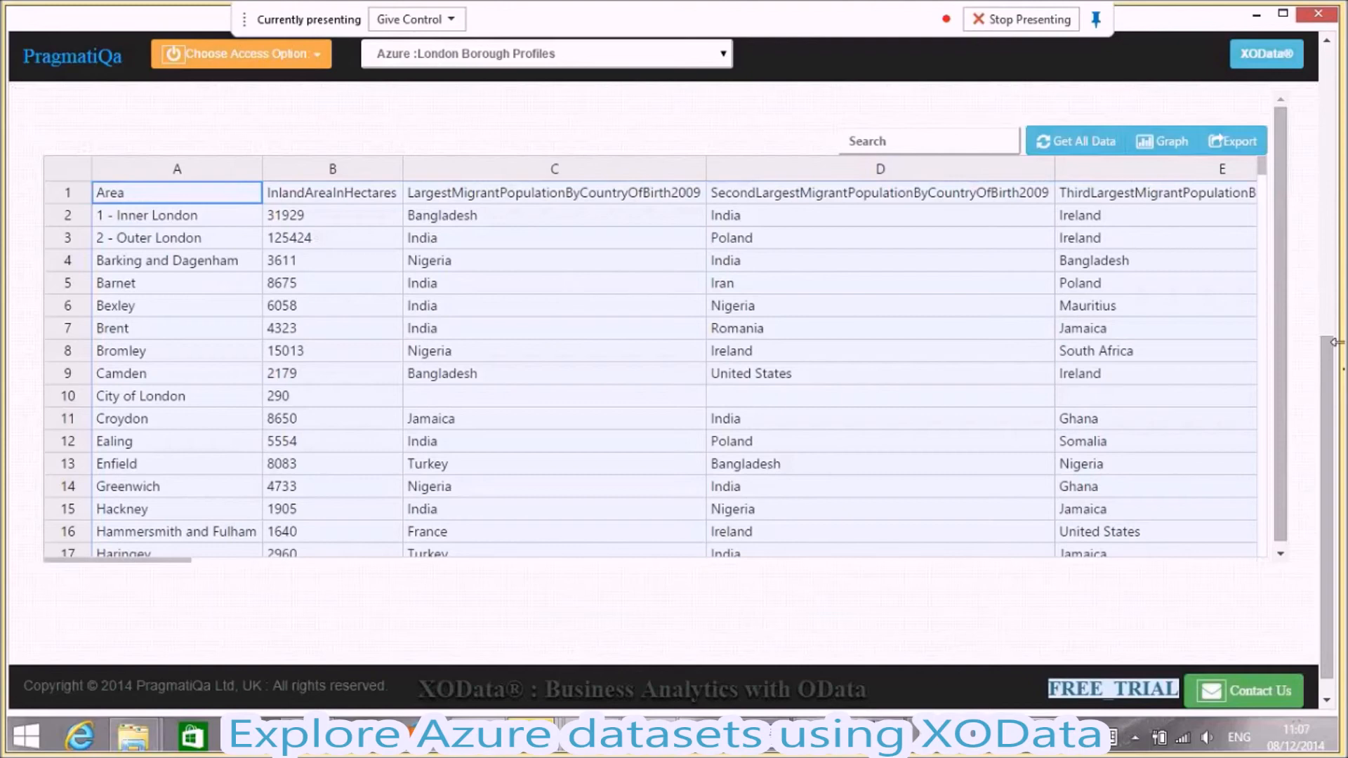
- Generate a graph from the LondonBoroughProfiles results shown in the spreadsheet-style grid
drag(1332, 372, 1331, 345)
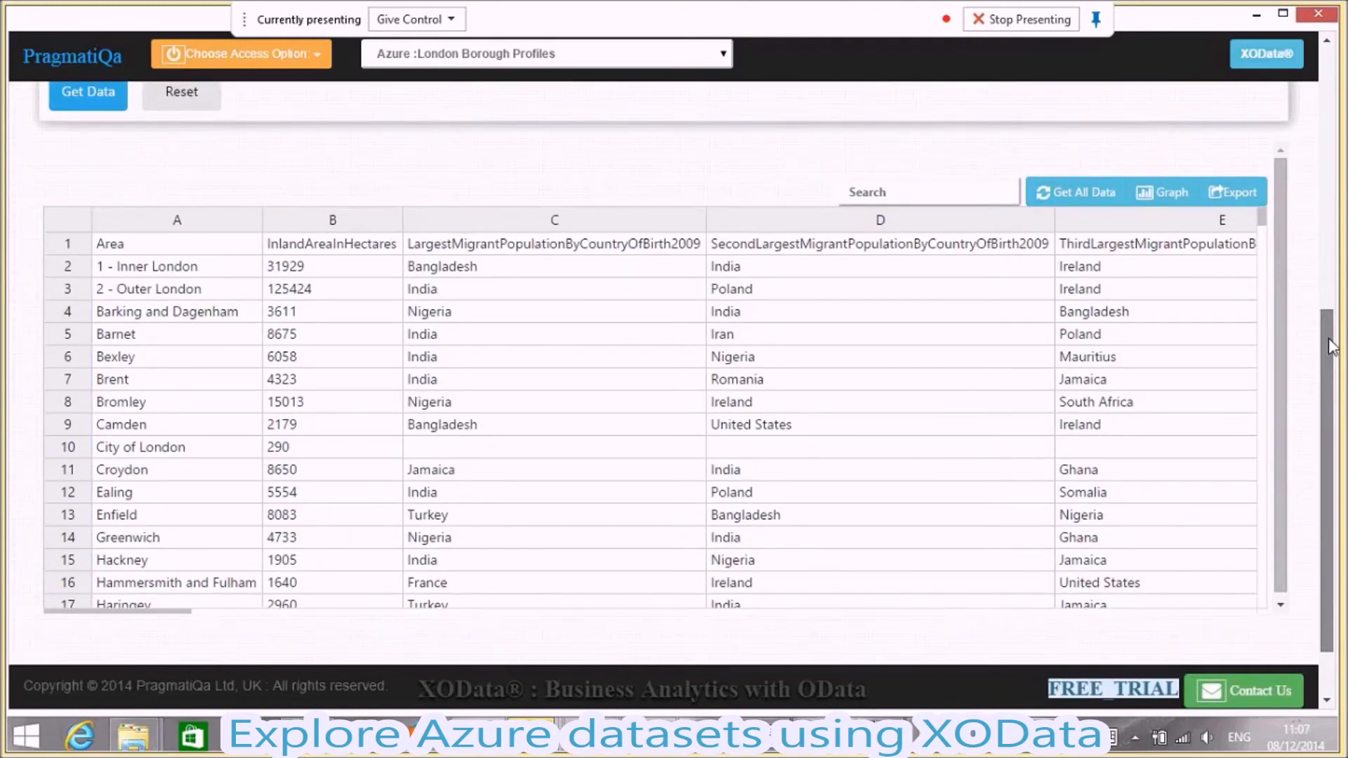
drag(1332, 345, 1332, 339)
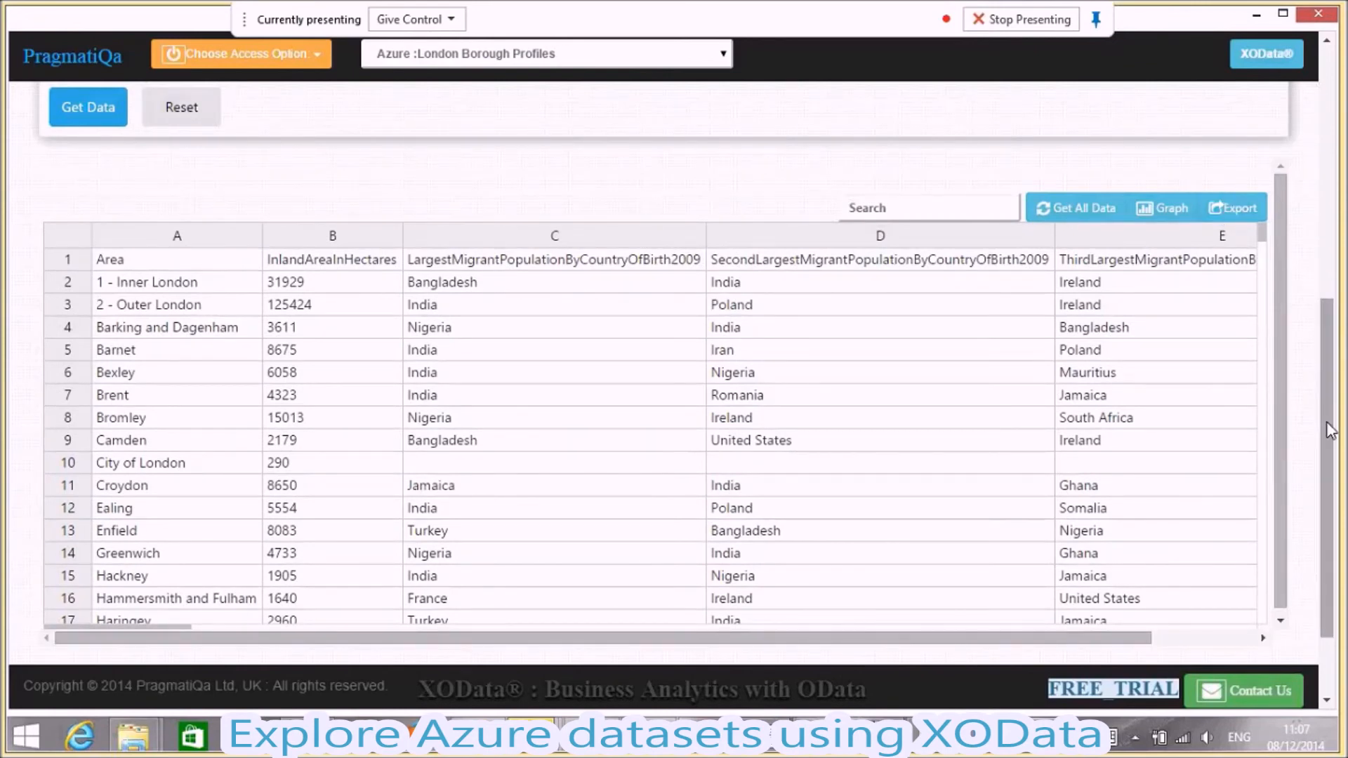
drag(1328, 430, 1323, 398)
click(1161, 259)
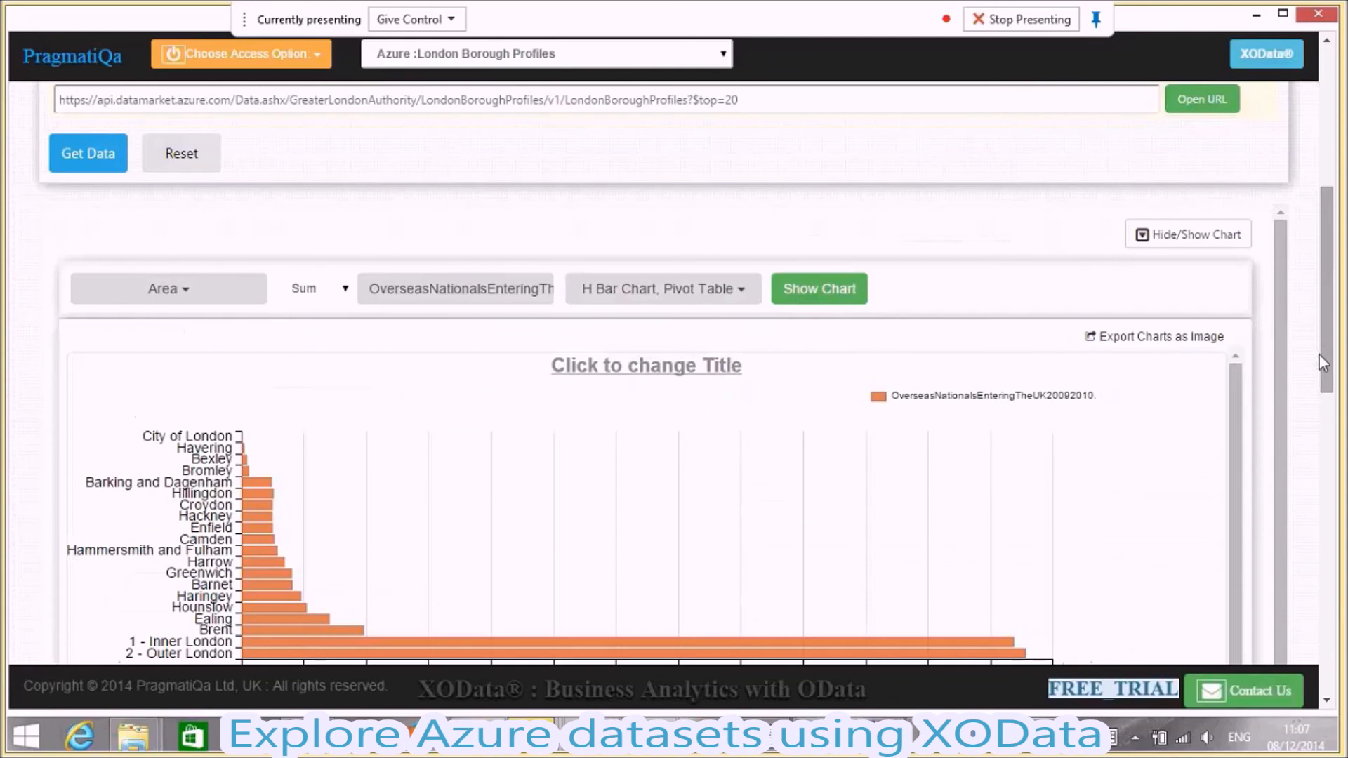
drag(1319, 355, 1334, 407)
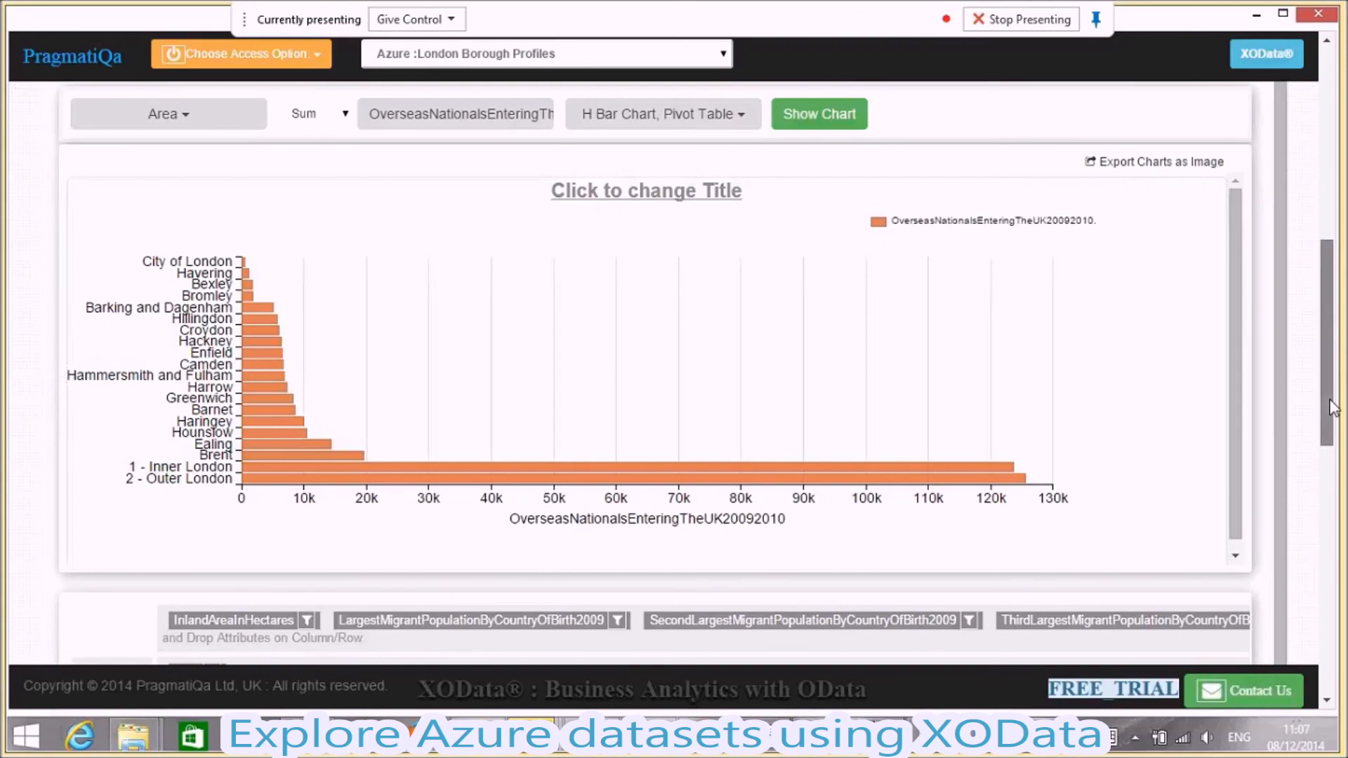
drag(1334, 407, 1333, 419)
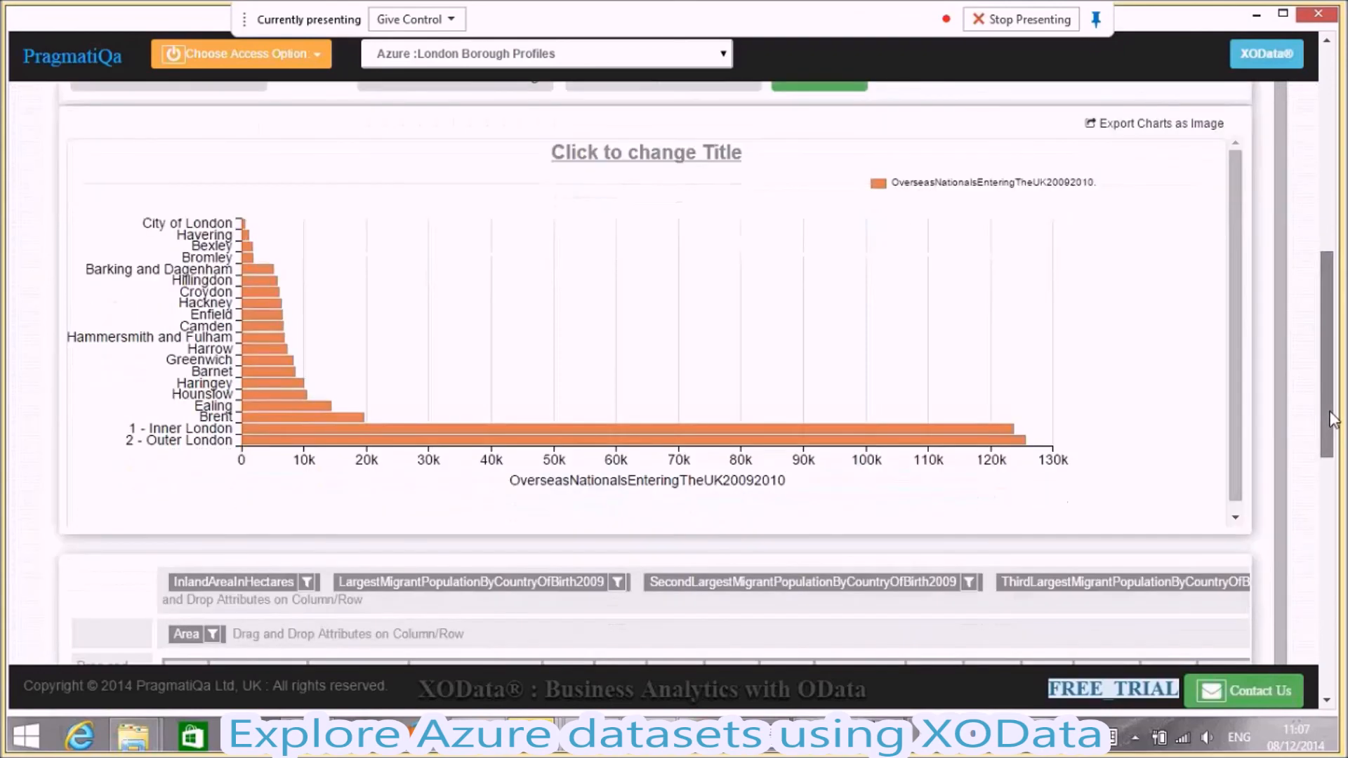